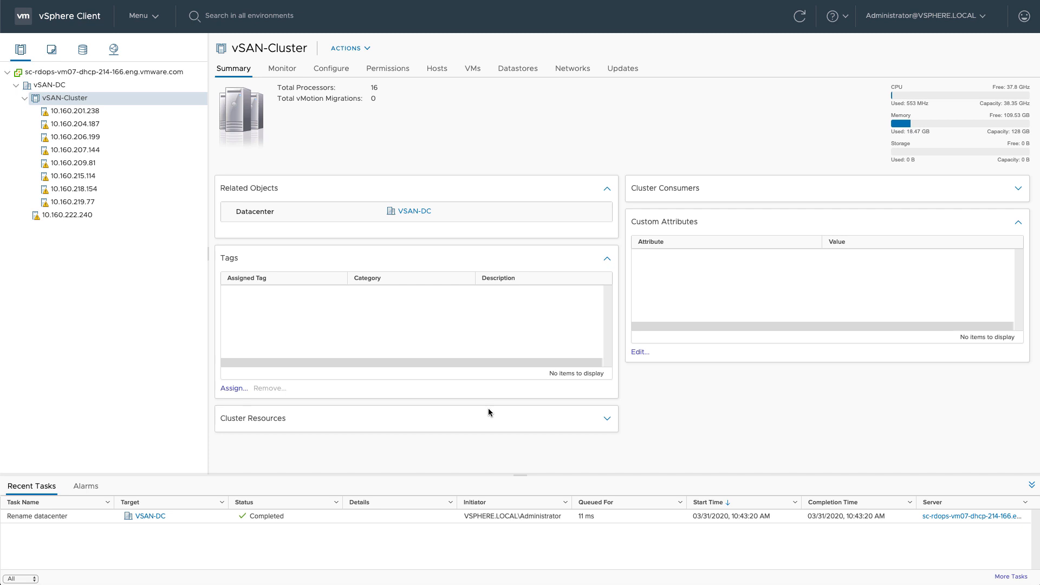
Start configuring vSAN on vSAN-Cluster with the stretched cluster configuration type.
{"action": "left_click", "coordinate": [337, 71]}
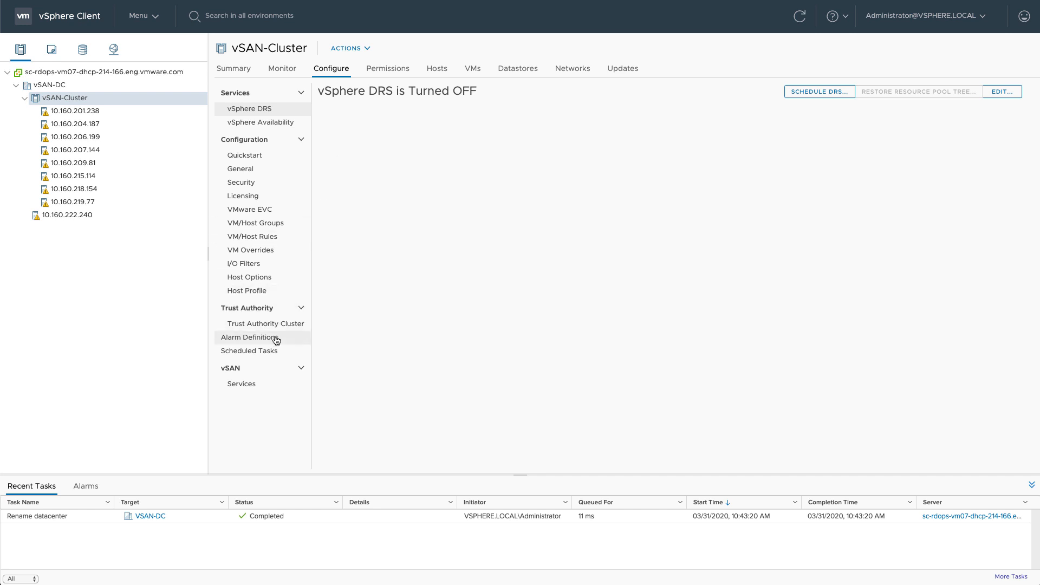
{"action": "left_click", "coordinate": [275, 384]}
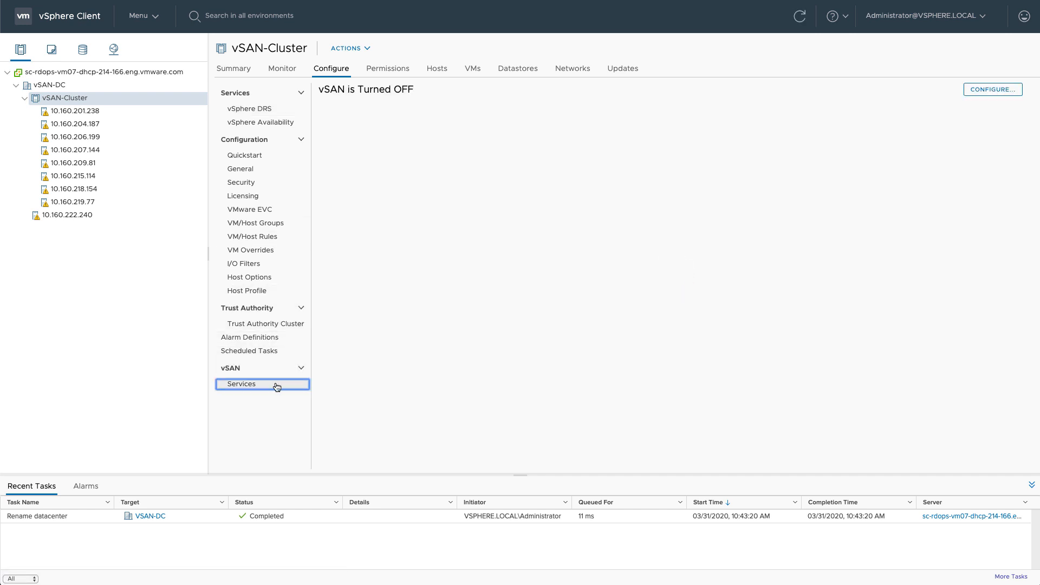
{"action": "left_click", "coordinate": [993, 89]}
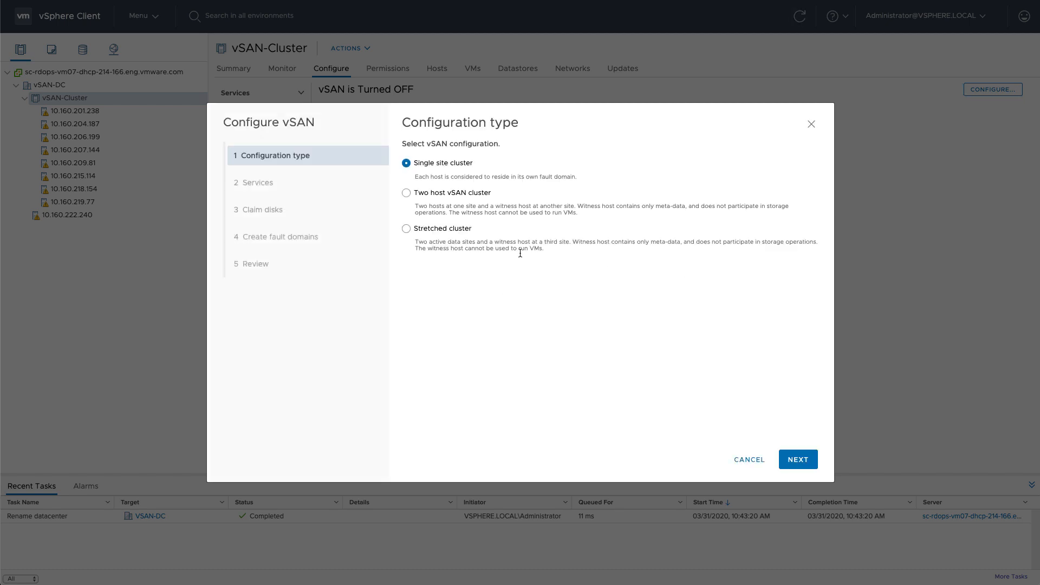
{"action": "left_click", "coordinate": [450, 232]}
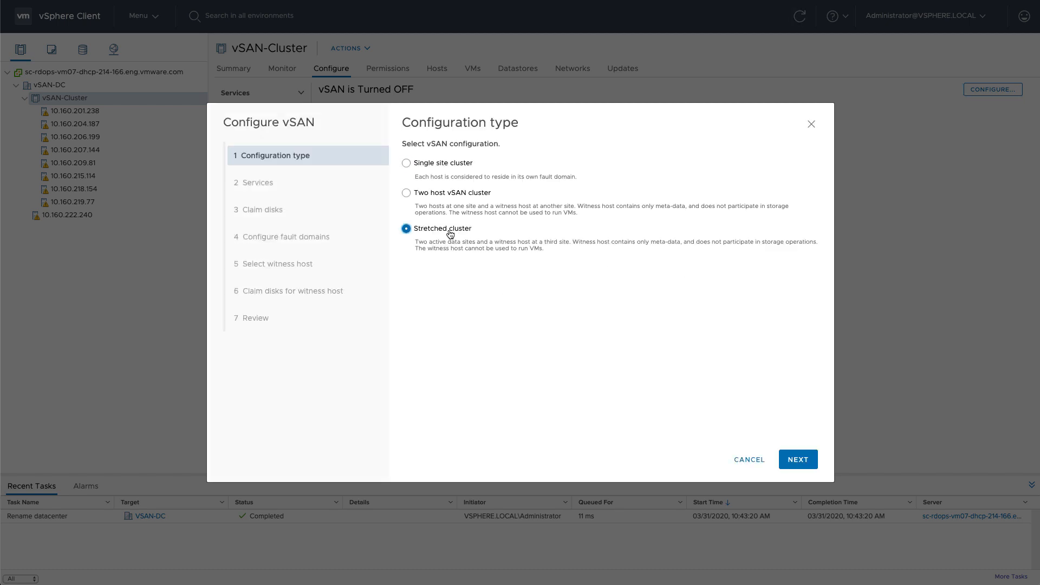
{"action": "left_click", "coordinate": [799, 461]}
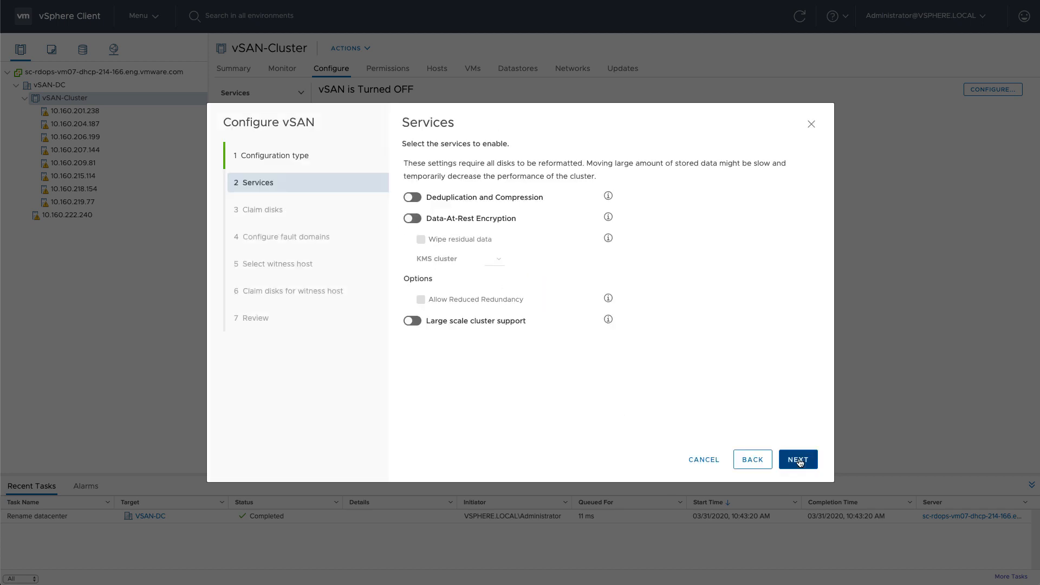
Enable Deduplication and Compression for the cluster and accept the proposed cache and capacity disk claims.
{"action": "left_click", "coordinate": [482, 203]}
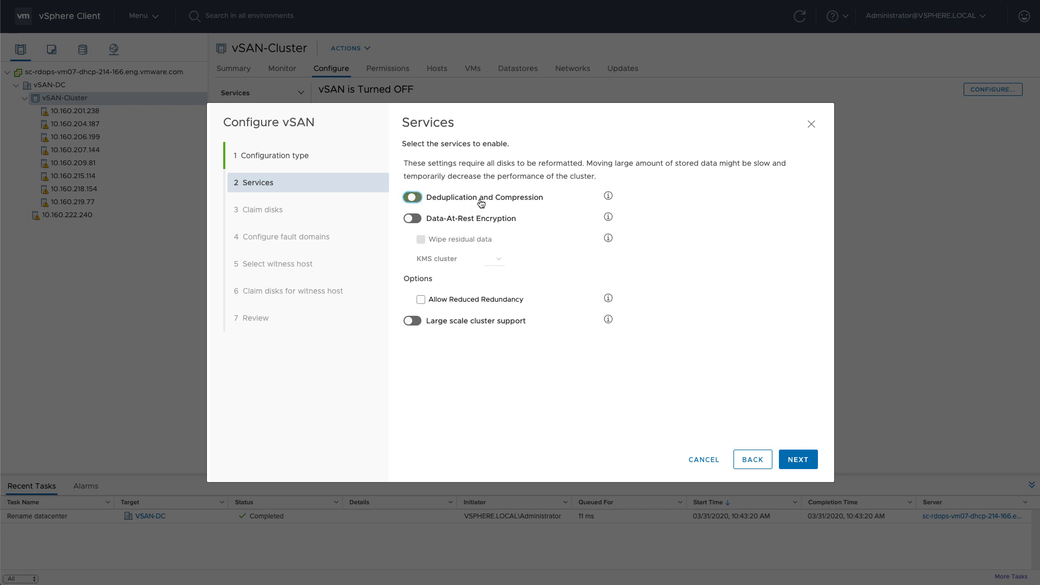
{"action": "left_click", "coordinate": [789, 460]}
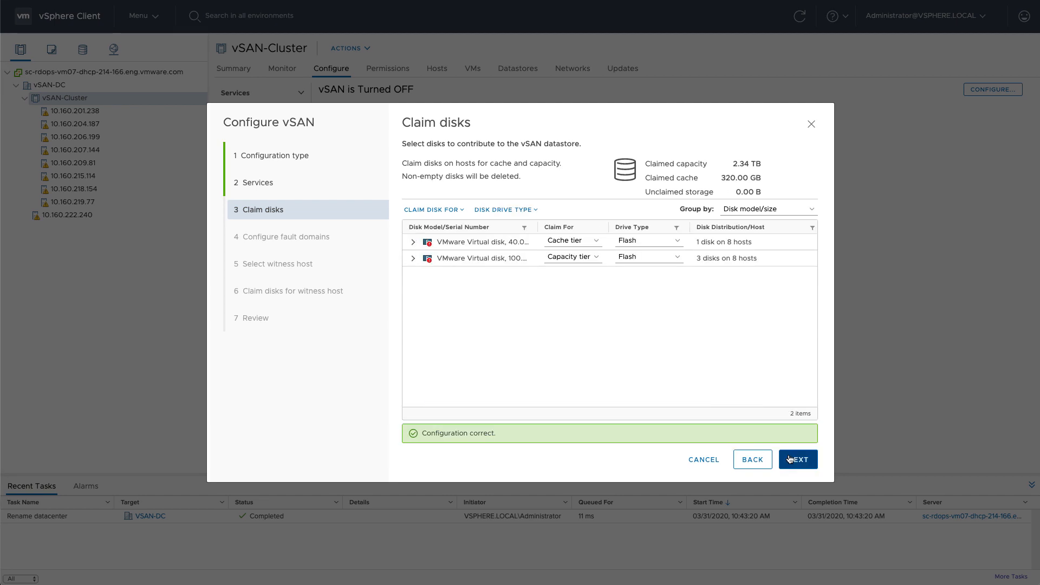
{"action": "left_click", "coordinate": [790, 460]}
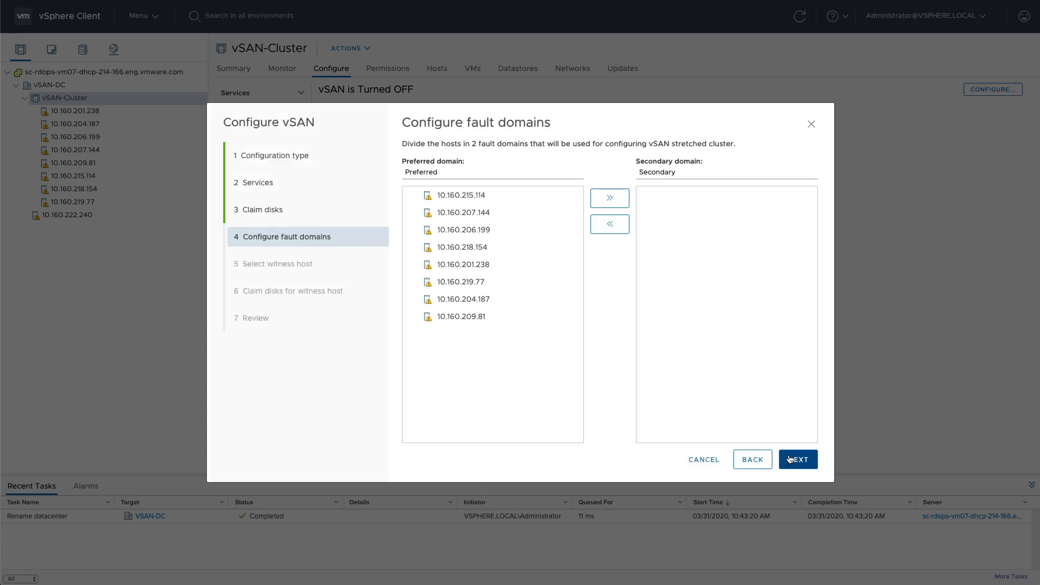
Assign hosts 10.160.209.81, 10.160.204.187, 10.160.219.77 and 10.160.201.238 to the Secondary fault domain.
{"action": "left_click", "coordinate": [539, 318]}
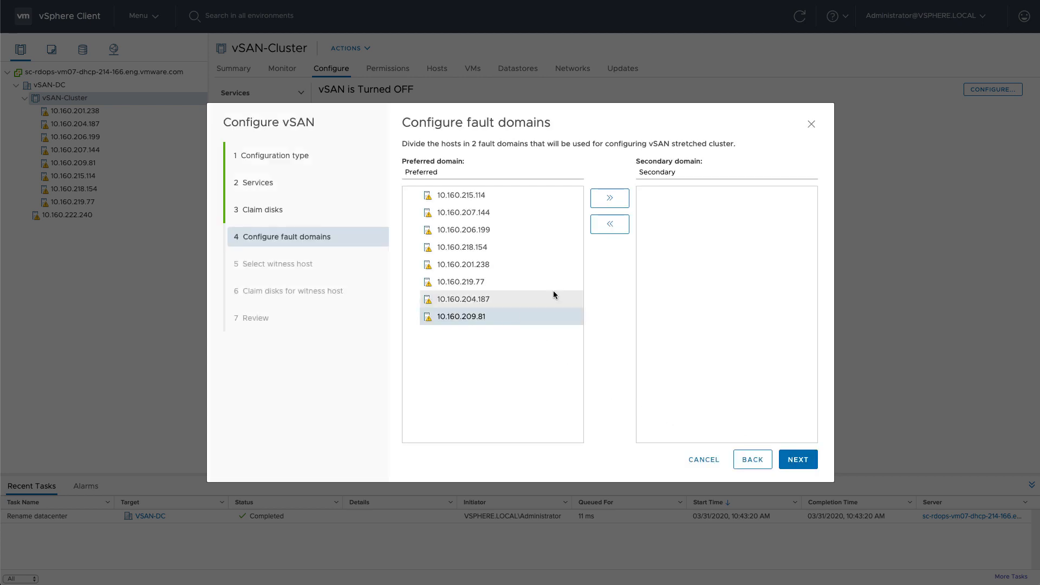
{"action": "left_click", "coordinate": [610, 209]}
{"action": "left_click", "coordinate": [521, 300]}
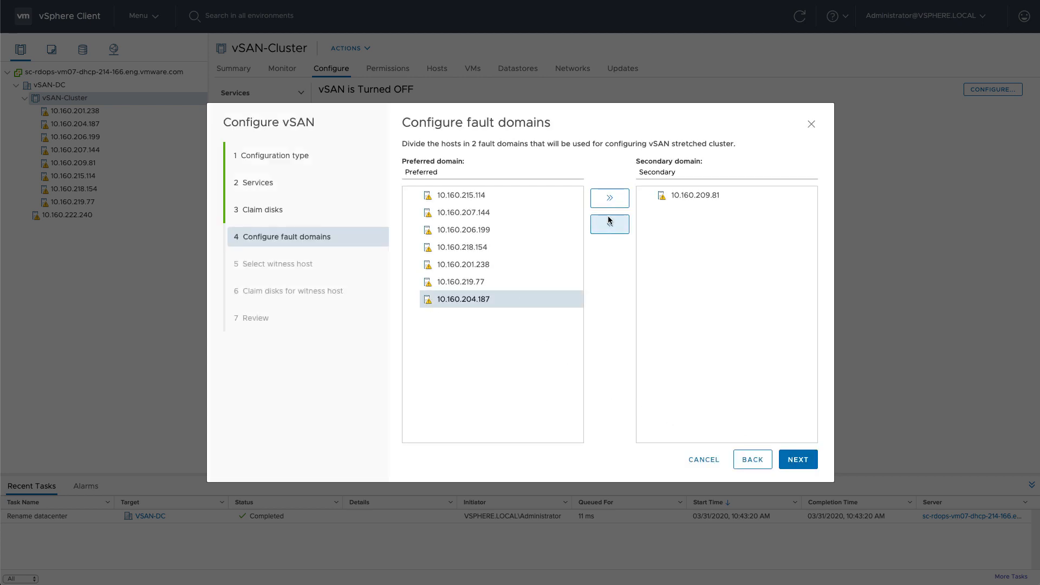
{"action": "left_click", "coordinate": [616, 203]}
{"action": "left_click", "coordinate": [520, 282]}
{"action": "left_click", "coordinate": [598, 205]}
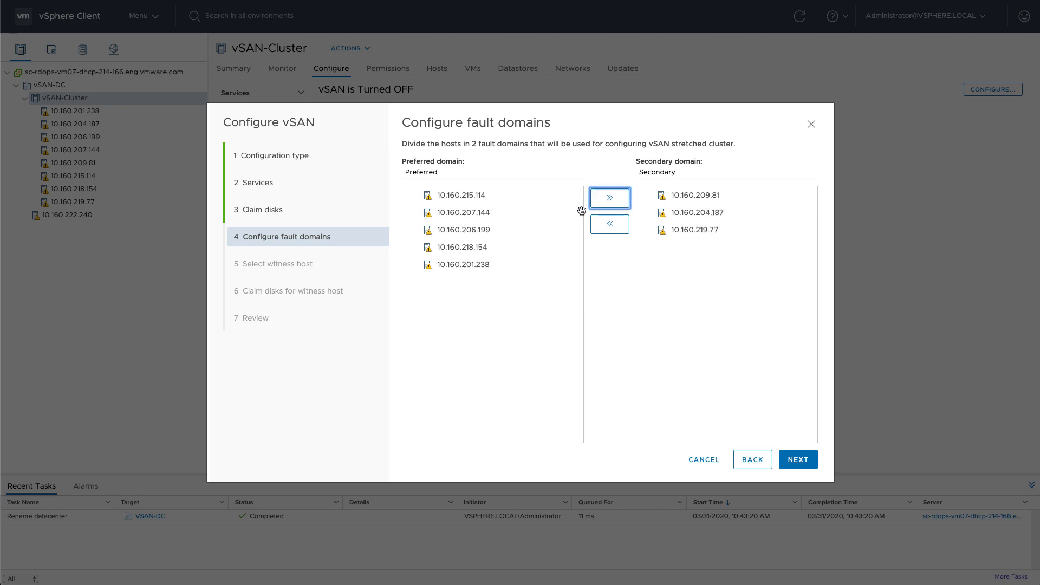
{"action": "left_click", "coordinate": [531, 264]}
{"action": "left_click", "coordinate": [615, 201]}
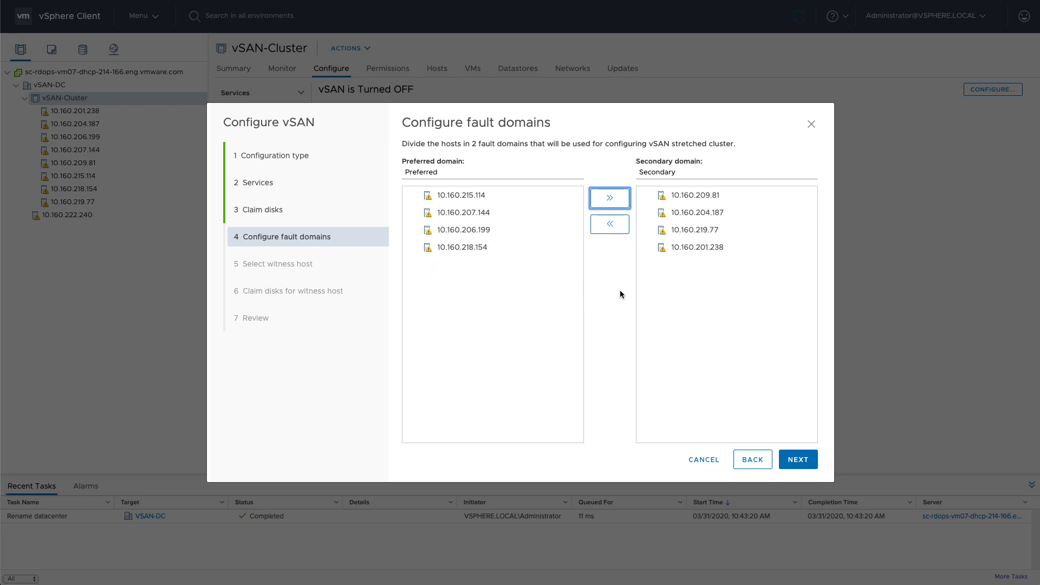
{"action": "left_click", "coordinate": [797, 459]}
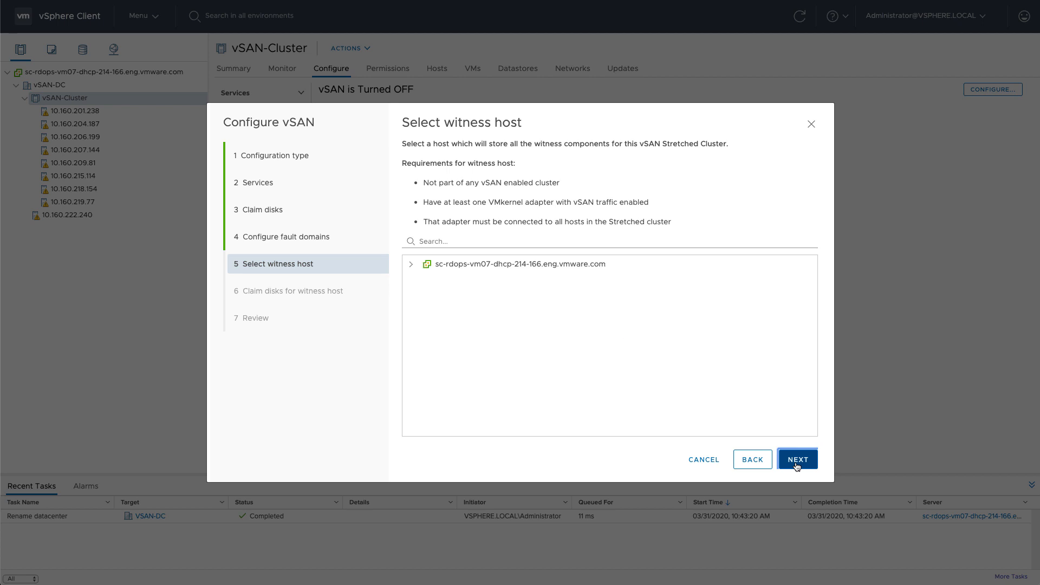
Choose 10.160.222.240 in vSAN-DC as the witness host for the stretched cluster.
{"action": "left_click", "coordinate": [411, 264]}
{"action": "left_click", "coordinate": [424, 283]}
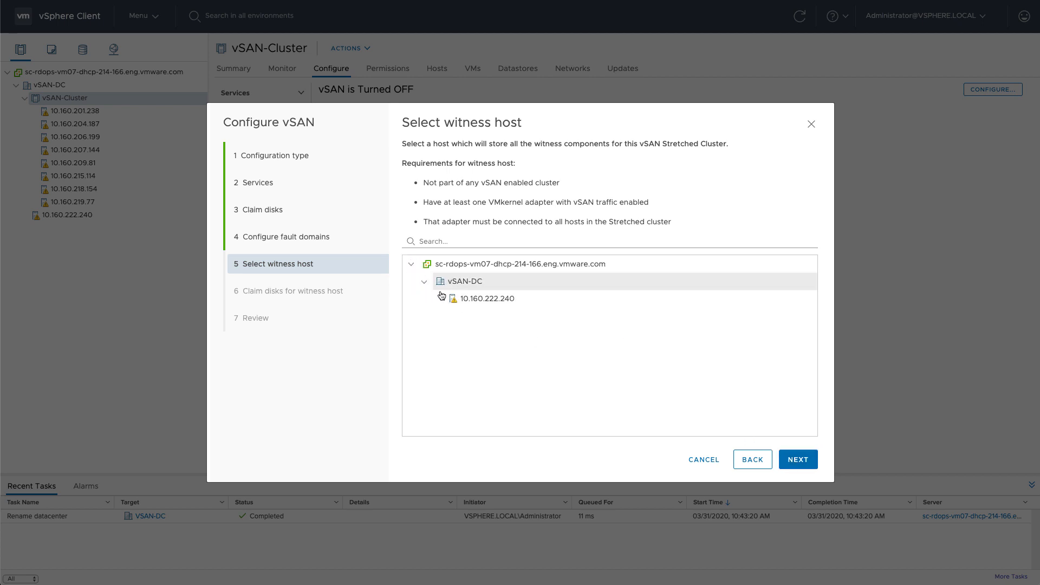
{"action": "left_click", "coordinate": [475, 301]}
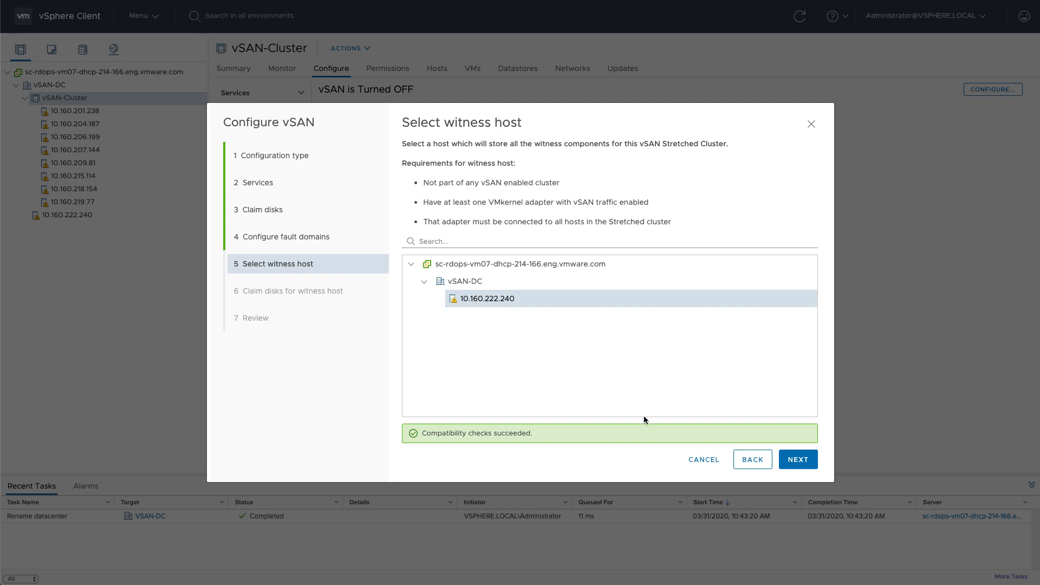
{"action": "left_click", "coordinate": [787, 460]}
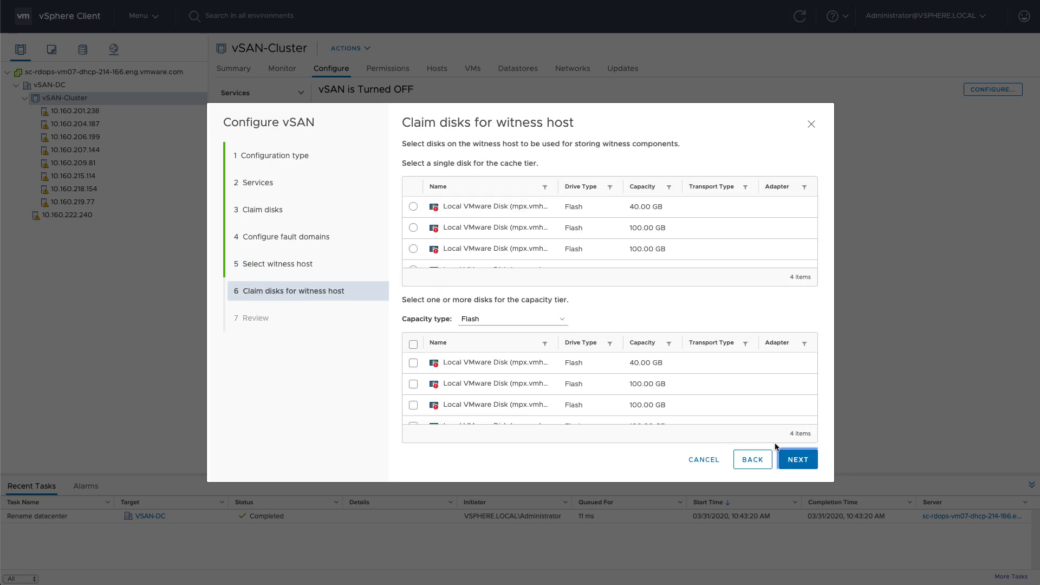
Claim the witness host's 40 GB disk for the cache tier and all its 100 GB disks for the capacity tier.
{"action": "left_click", "coordinate": [414, 207]}
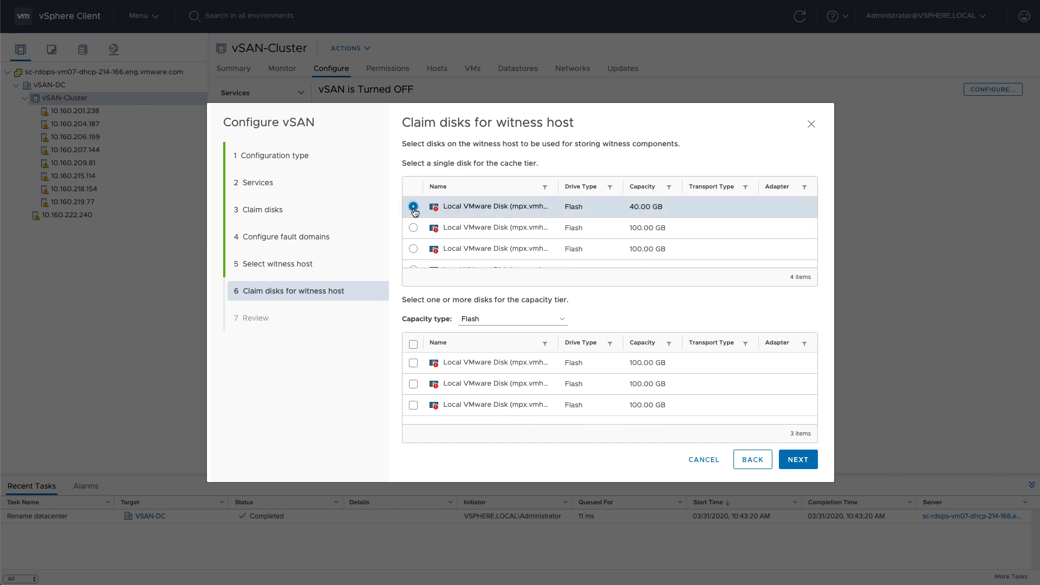
{"action": "left_click", "coordinate": [414, 345]}
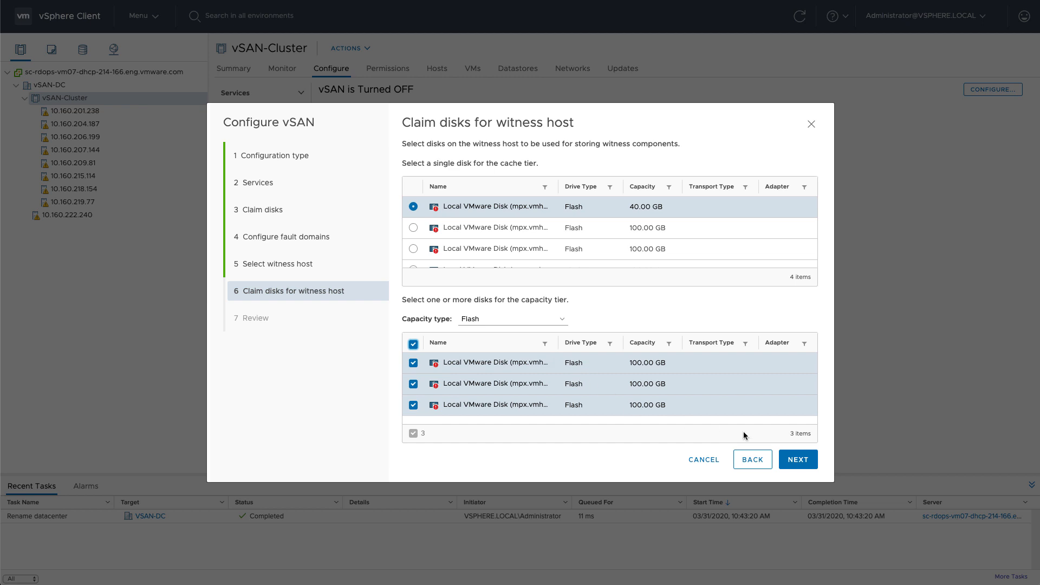
{"action": "left_click", "coordinate": [792, 465]}
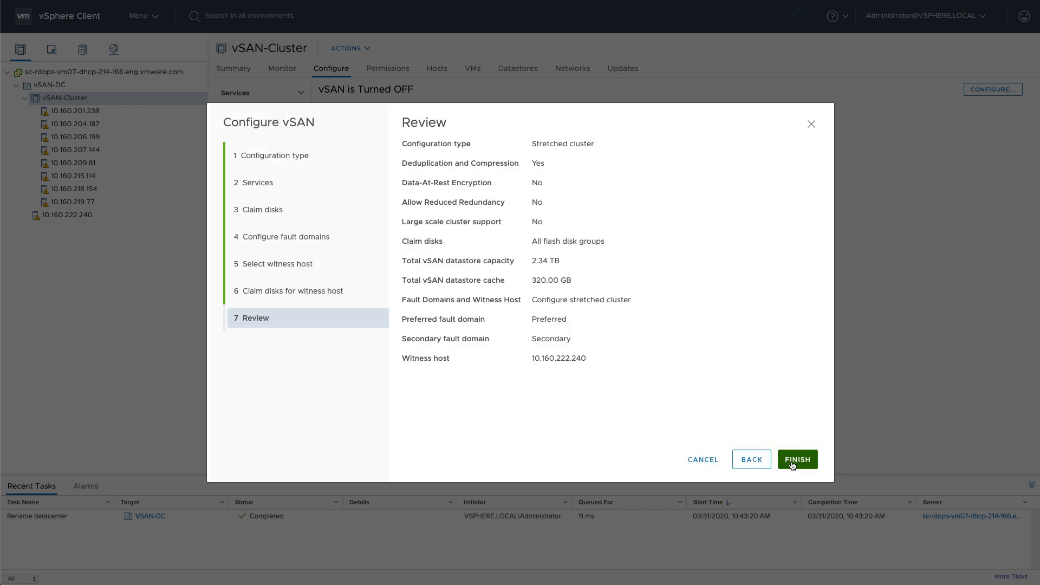
Finish the vSAN configuration and view the fault domains of vSAN-Cluster.
{"action": "left_click", "coordinate": [792, 464]}
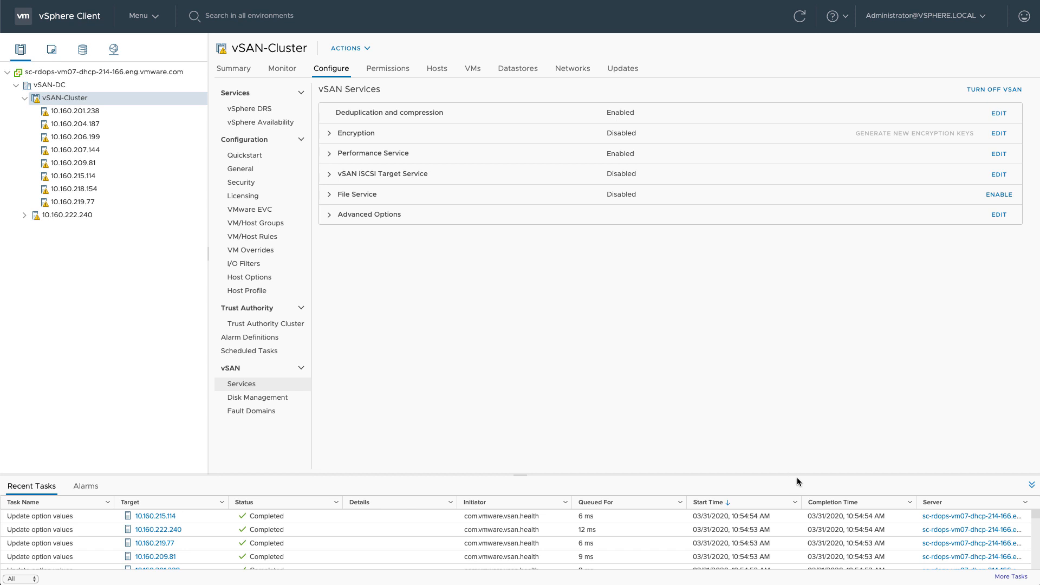
{"action": "left_click", "coordinate": [267, 414]}
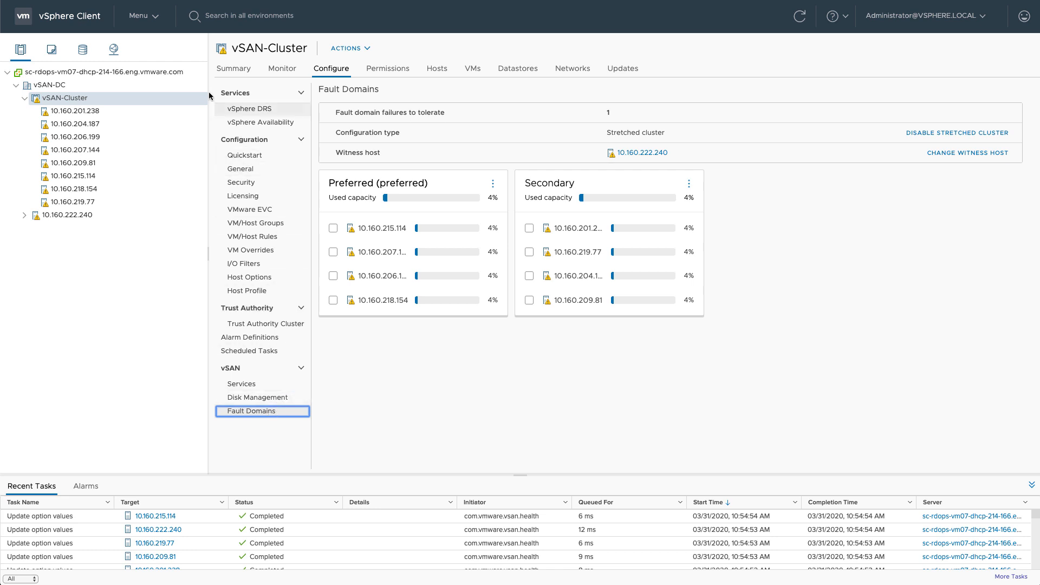
Start a new VM storage policy named "Stretched + R1".
{"action": "left_click", "coordinate": [156, 19]}
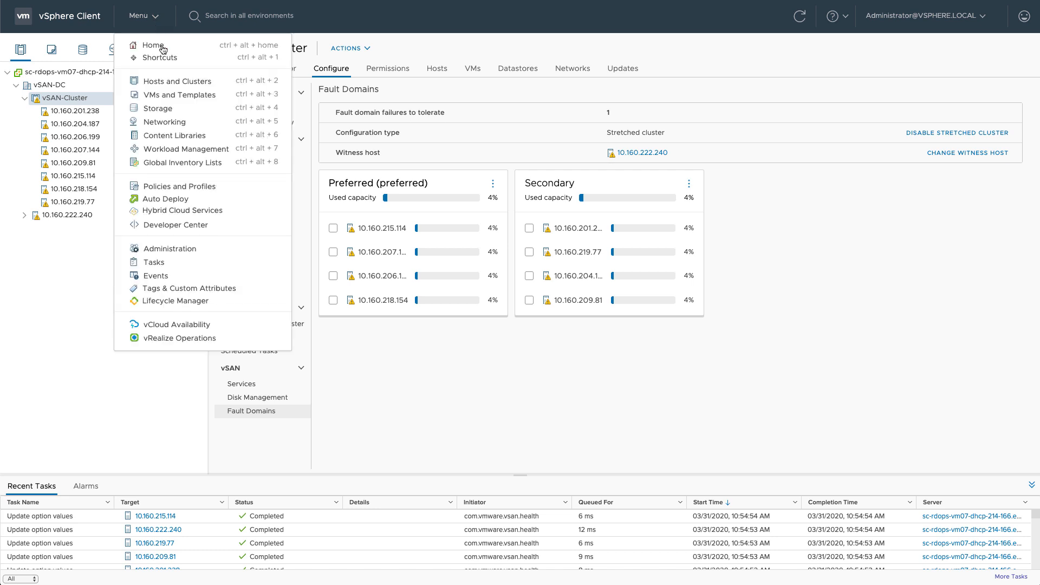
{"action": "left_click", "coordinate": [168, 185]}
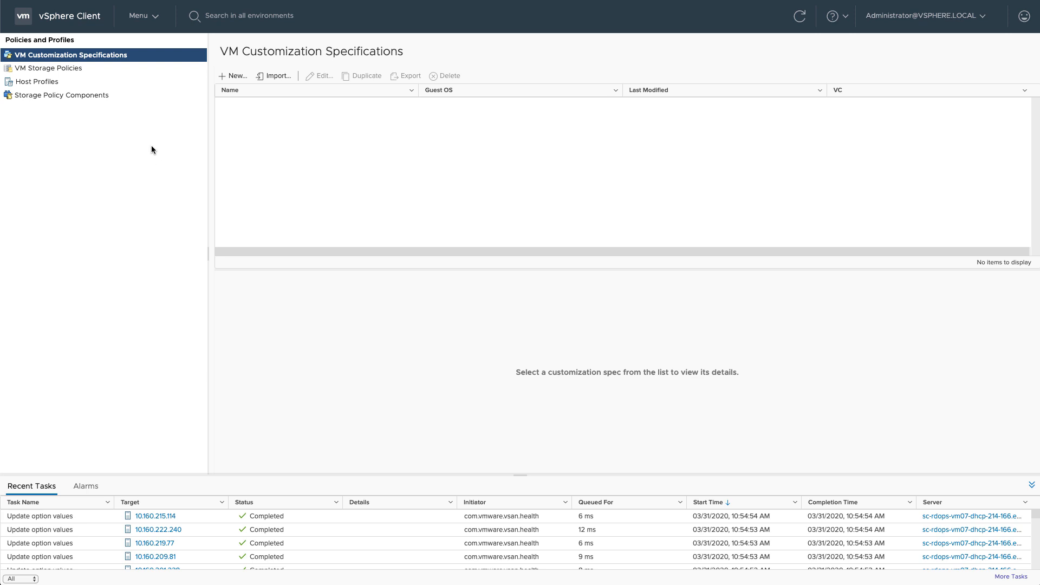
{"action": "left_click", "coordinate": [112, 70]}
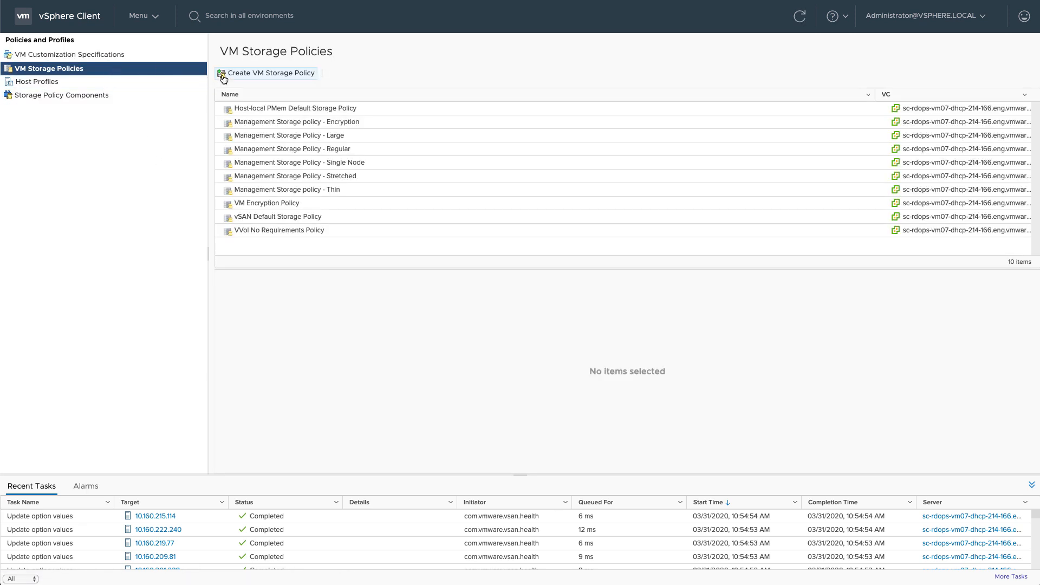
{"action": "left_click", "coordinate": [262, 76]}
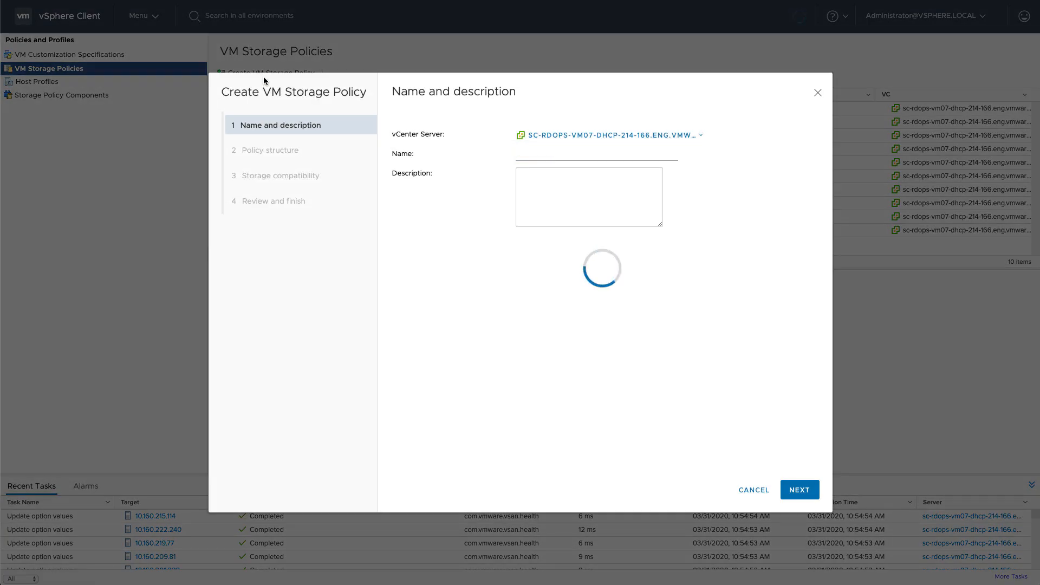
{"action": "triple_click", "coordinate": [566, 153]}
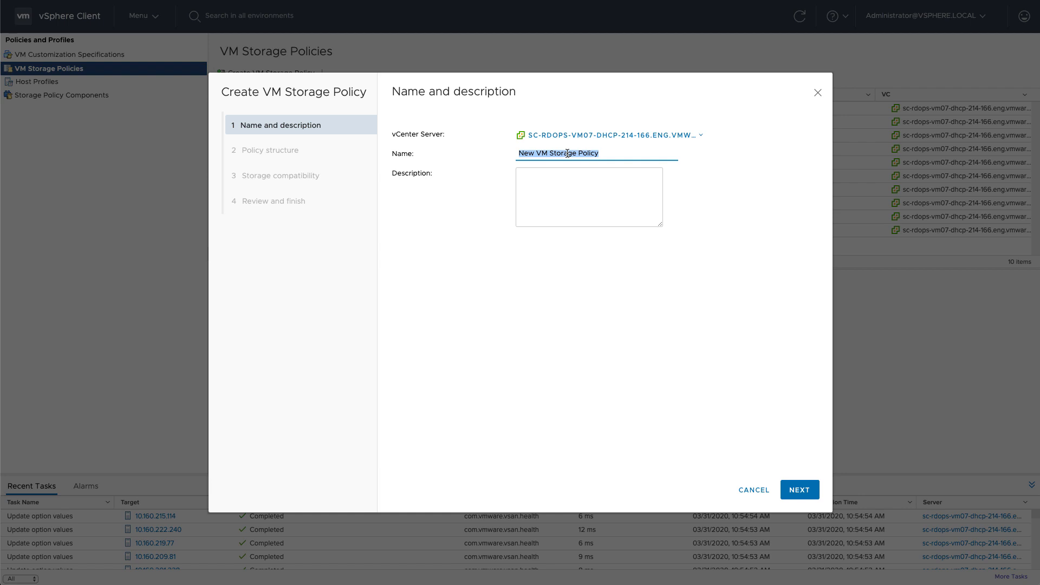
{"action": "type", "text": "S"}
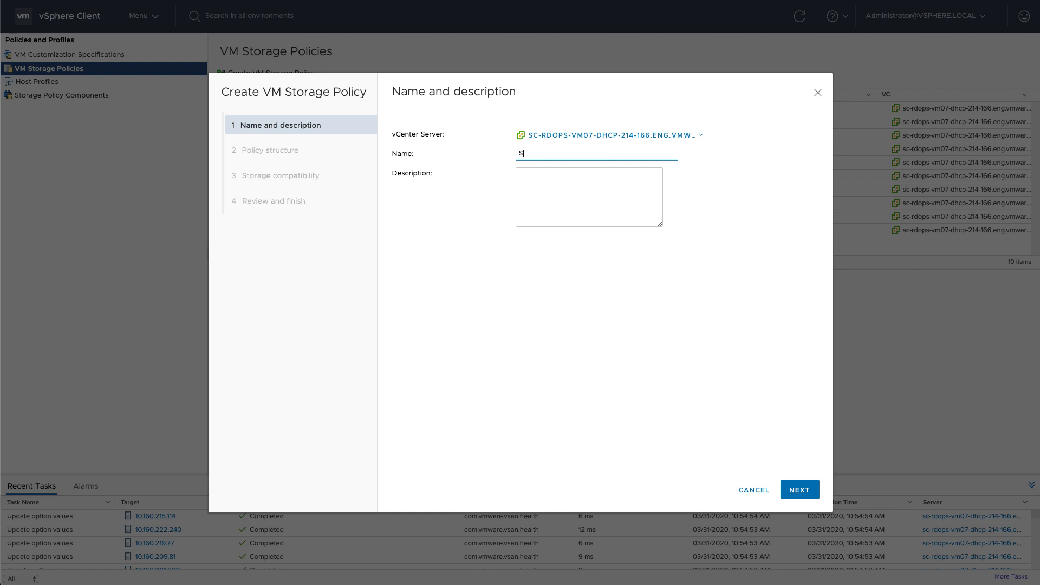
{"action": "type", "text": "tretched + R1"}
{"action": "left_click", "coordinate": [799, 490]}
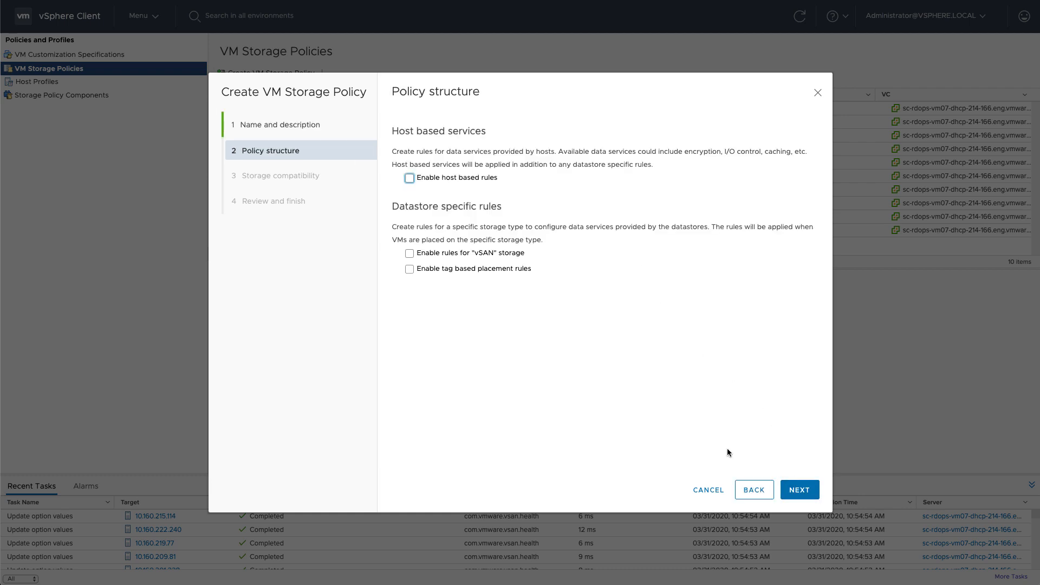
Enable rules for vSAN storage with dual site mirroring (stretched cluster) as site disaster tolerance, and finish creating the policy.
{"action": "left_click", "coordinate": [465, 252]}
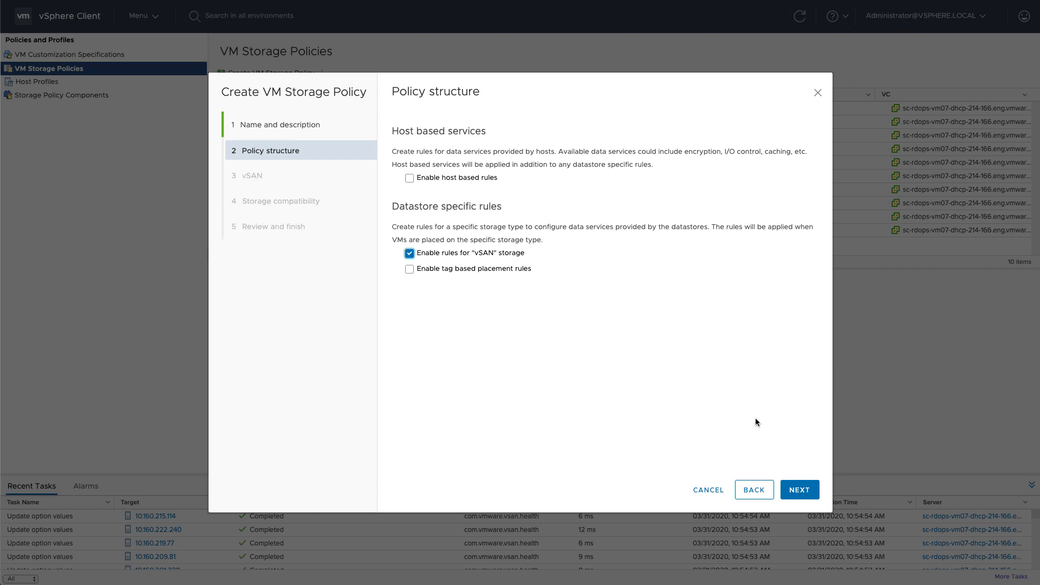
{"action": "left_click", "coordinate": [800, 492]}
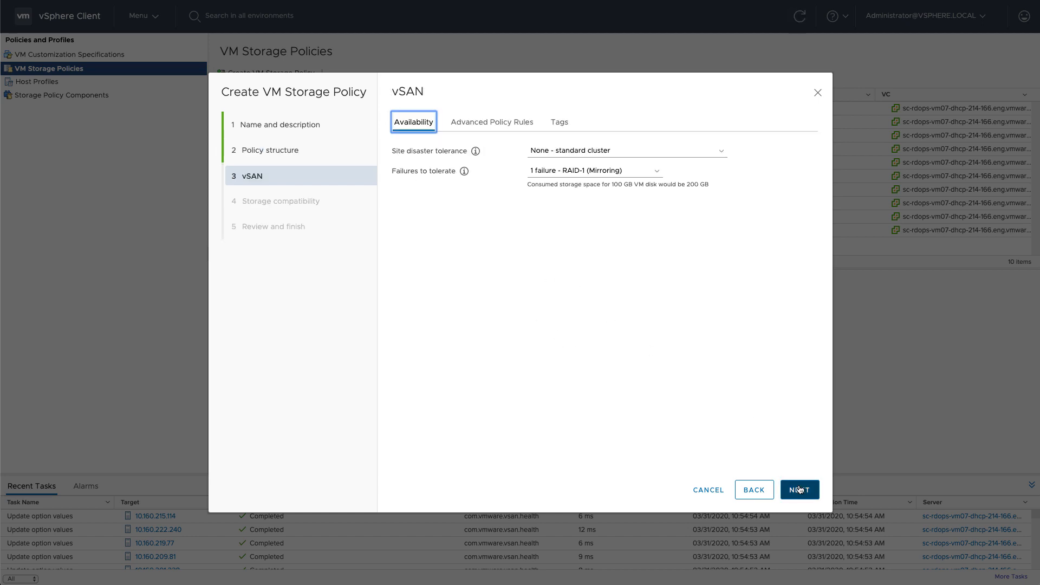
{"action": "left_click", "coordinate": [682, 152]}
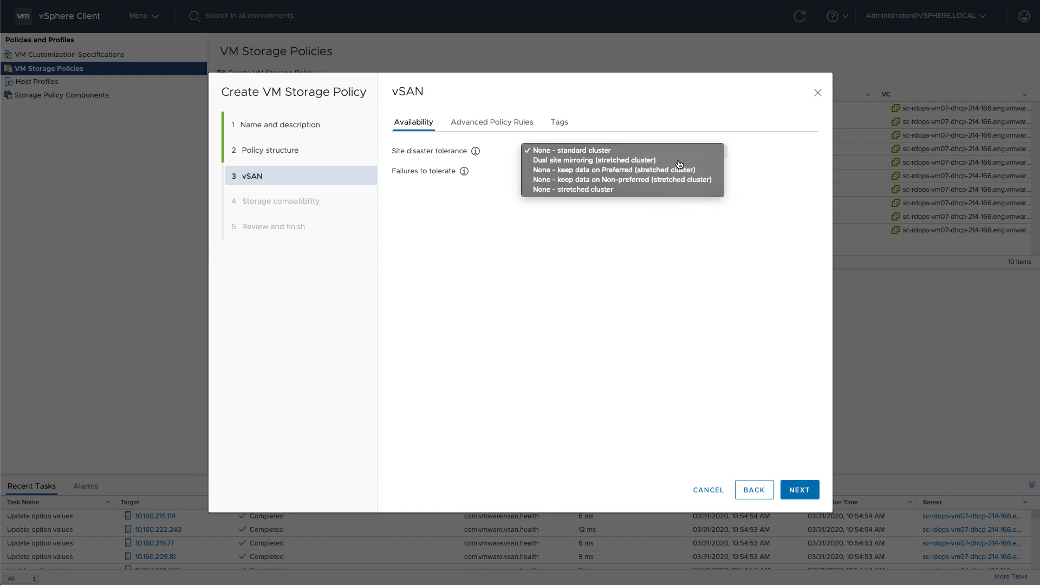
{"action": "left_click", "coordinate": [679, 162]}
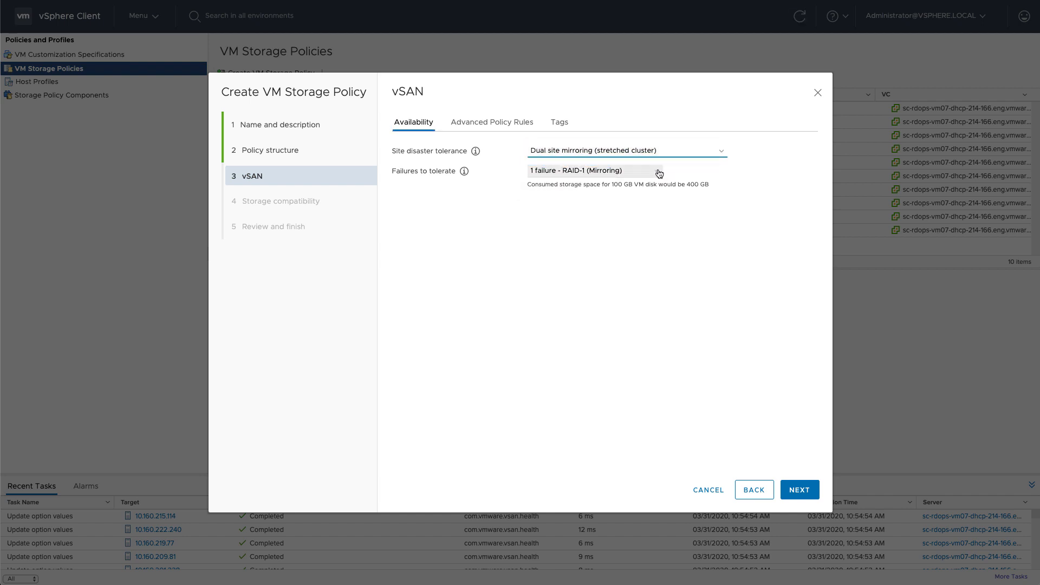
{"action": "left_click", "coordinate": [798, 492]}
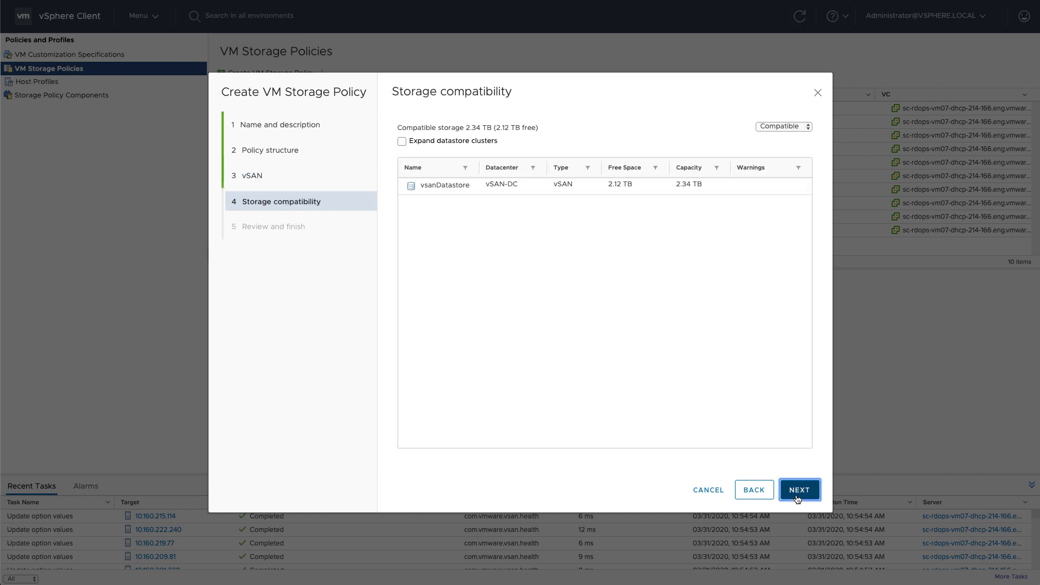
{"action": "left_click", "coordinate": [798, 492]}
{"action": "left_click", "coordinate": [798, 494]}
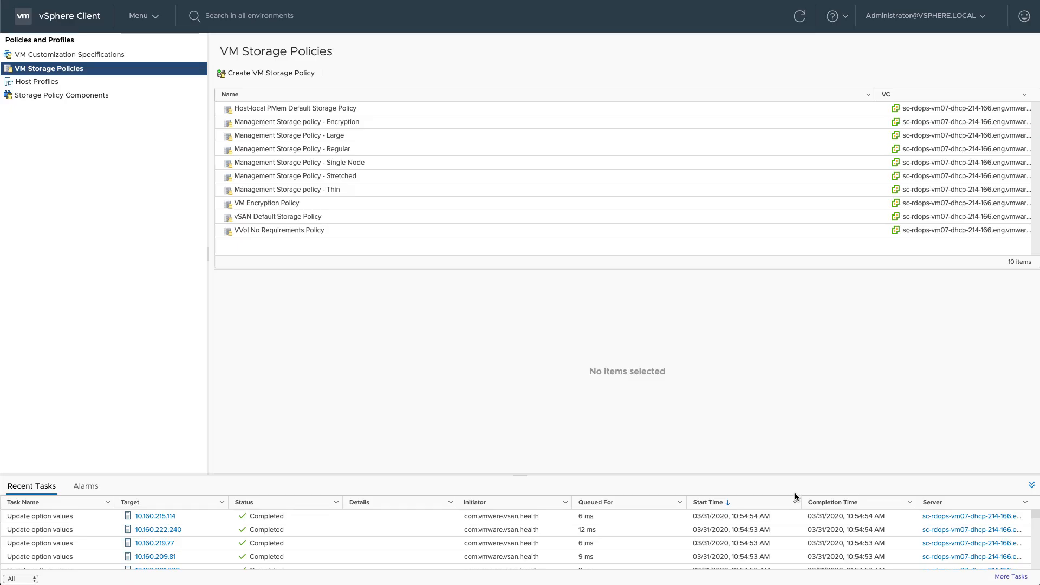
Start a new VM storage policy named "Stretched + R5".
{"action": "left_click", "coordinate": [300, 73]}
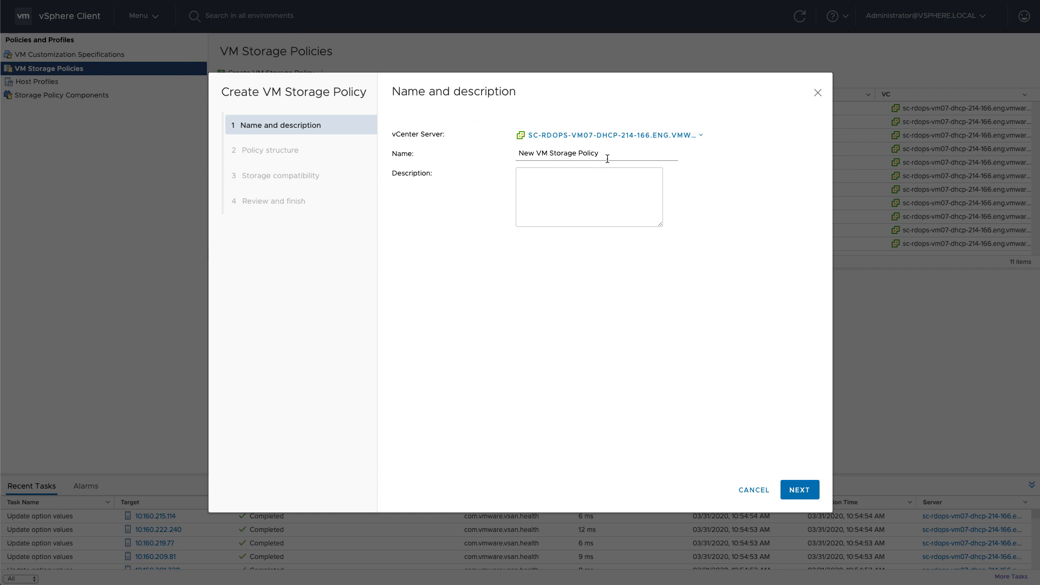
{"action": "left_click_drag", "start_coordinate": [607, 155], "coordinate": [522, 148]}
{"action": "type", "text": "Stretched"}
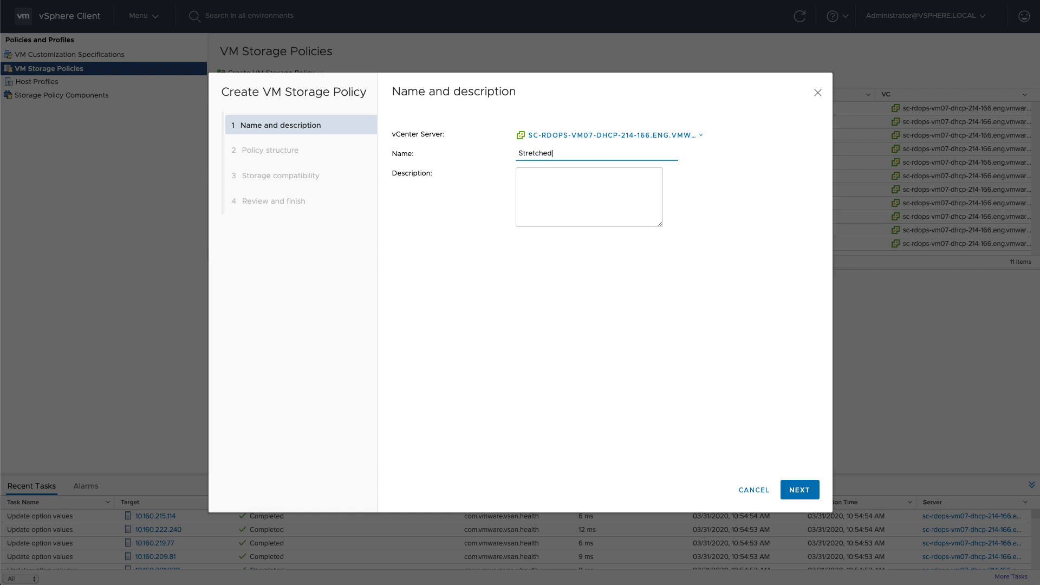
{"action": "type", "text": " + R5"}
{"action": "left_click", "coordinate": [800, 490]}
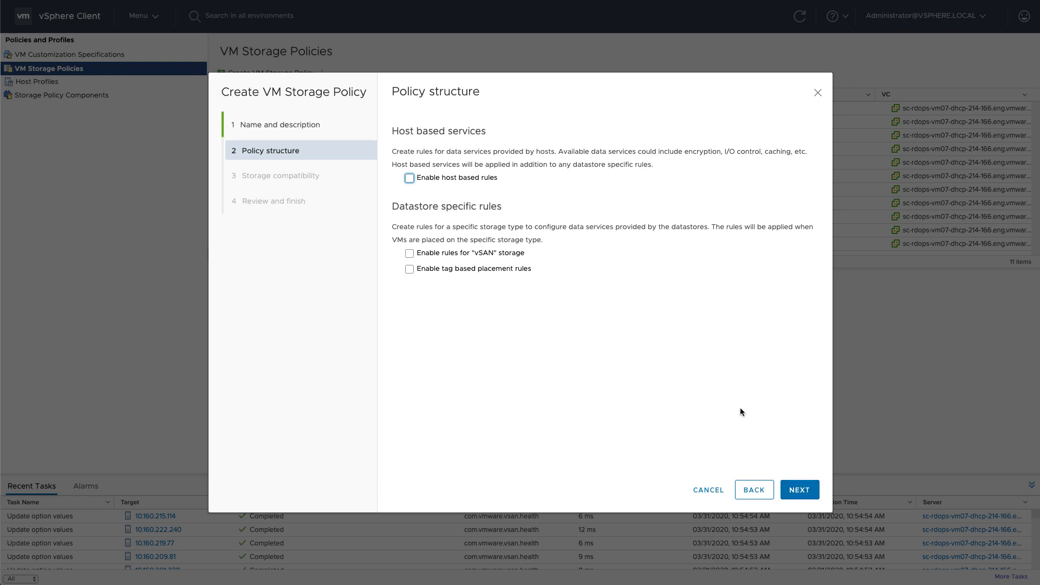
Enable rules for vSAN storage in the policy and set site disaster tolerance to dual site mirroring (stretched cluster).
{"action": "left_click", "coordinate": [521, 257]}
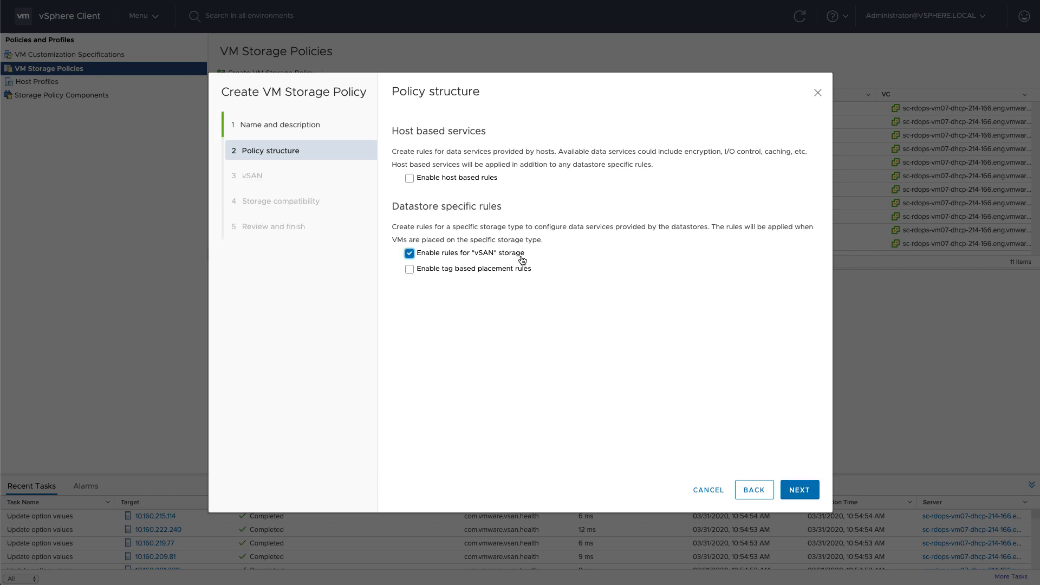
{"action": "left_click", "coordinate": [794, 484]}
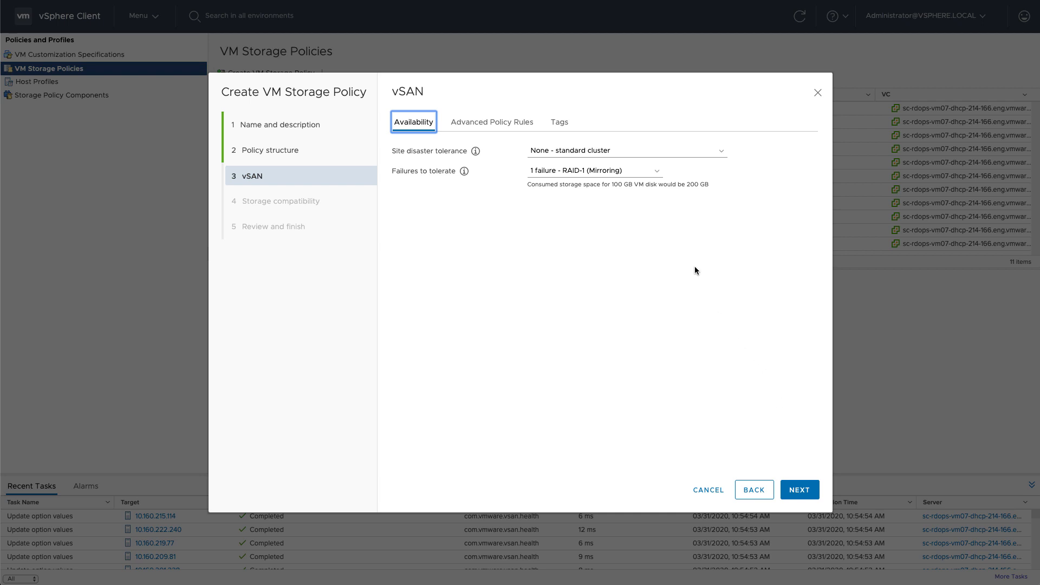
{"action": "left_click", "coordinate": [661, 156]}
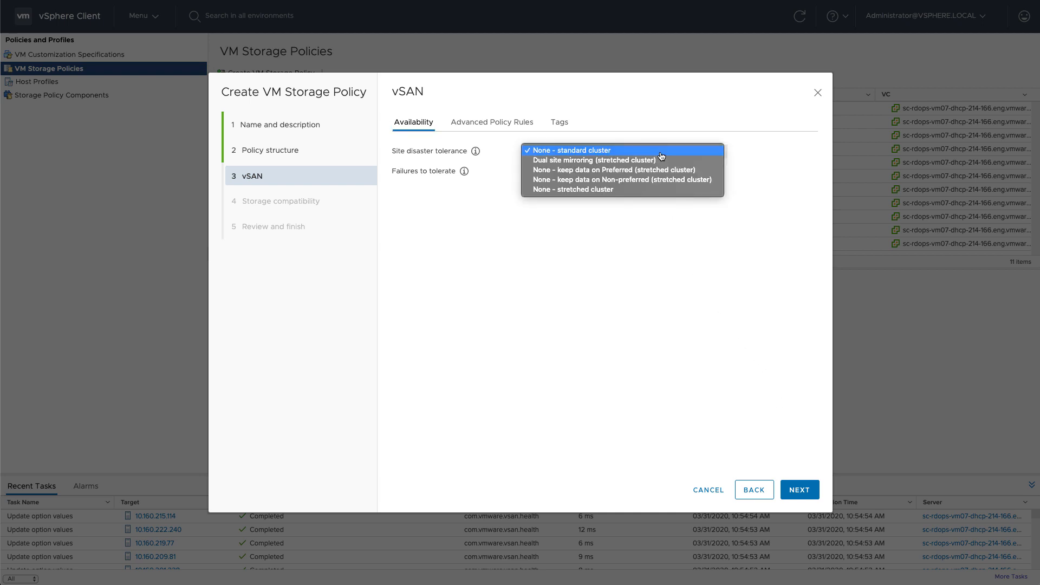
{"action": "left_click", "coordinate": [661, 162]}
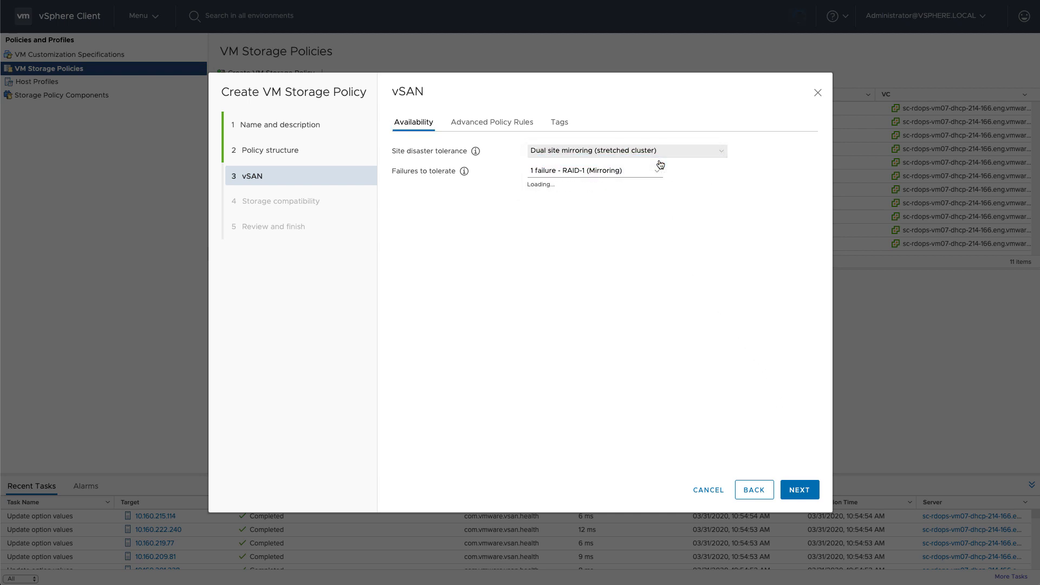
Set failures to tolerate to "1 failure - RAID-5 (Erasure Coding)" and finish creating the storage policy.
{"action": "left_click", "coordinate": [659, 174]}
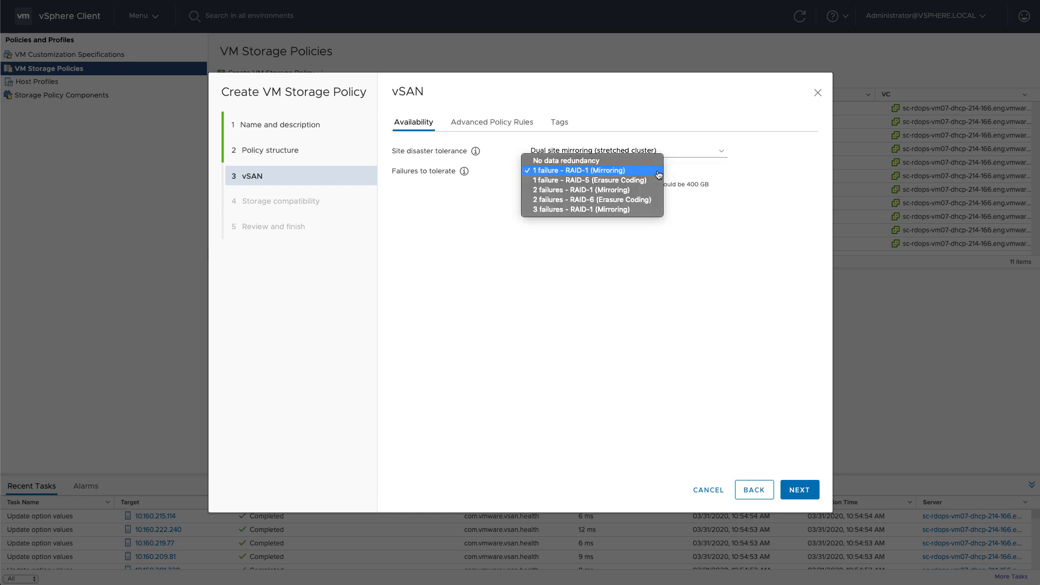
{"action": "left_click", "coordinate": [584, 181]}
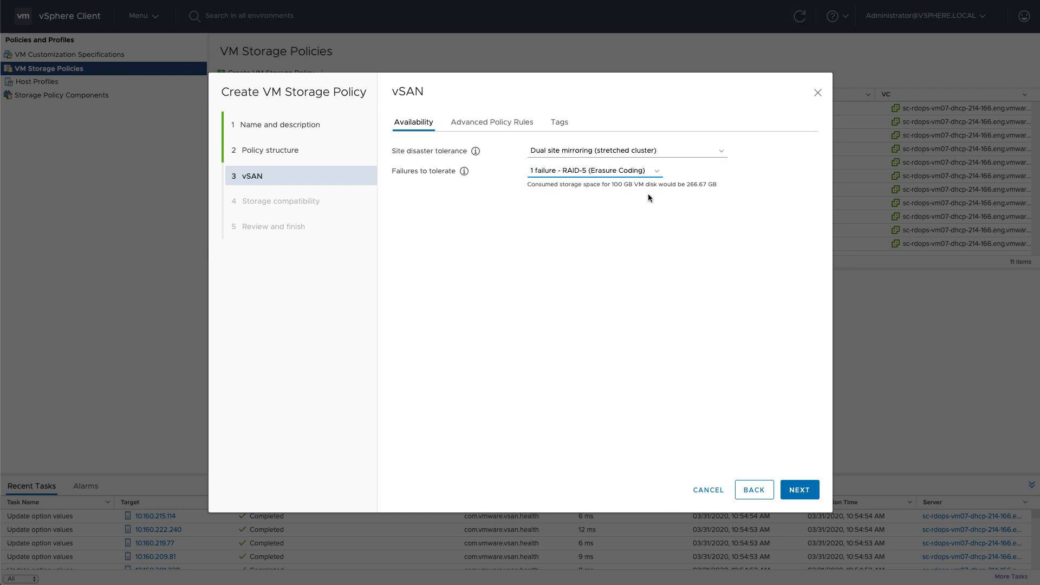
{"action": "left_click", "coordinate": [790, 491]}
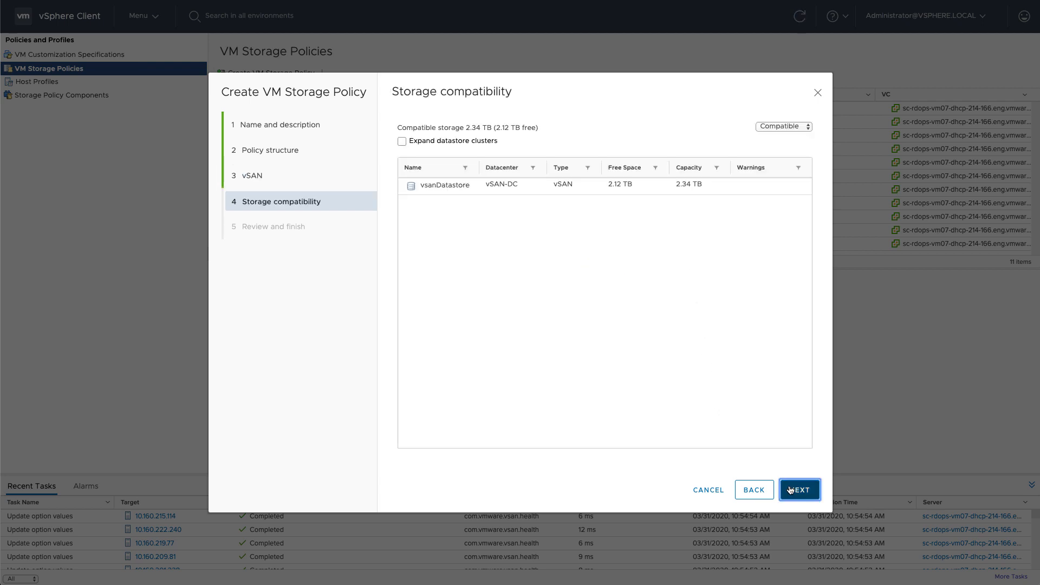
{"action": "left_click", "coordinate": [791, 490]}
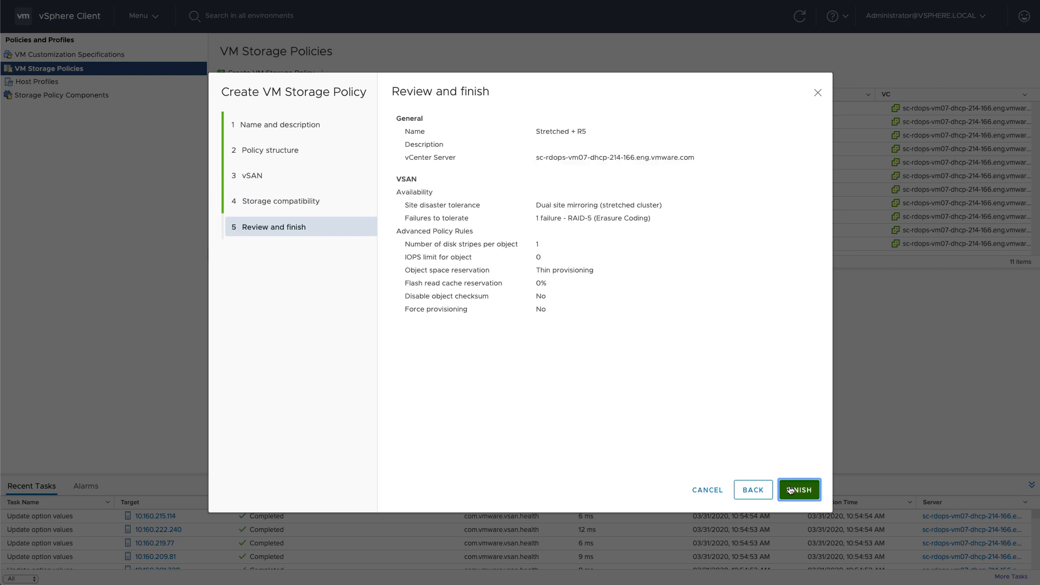
{"action": "left_click", "coordinate": [790, 491]}
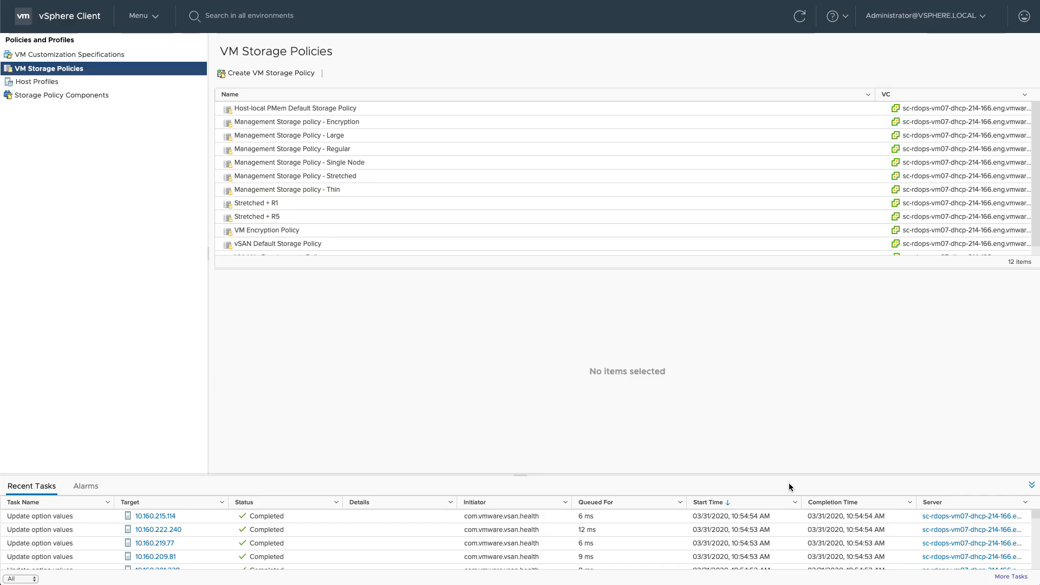
{"action": "left_click", "coordinate": [156, 14]}
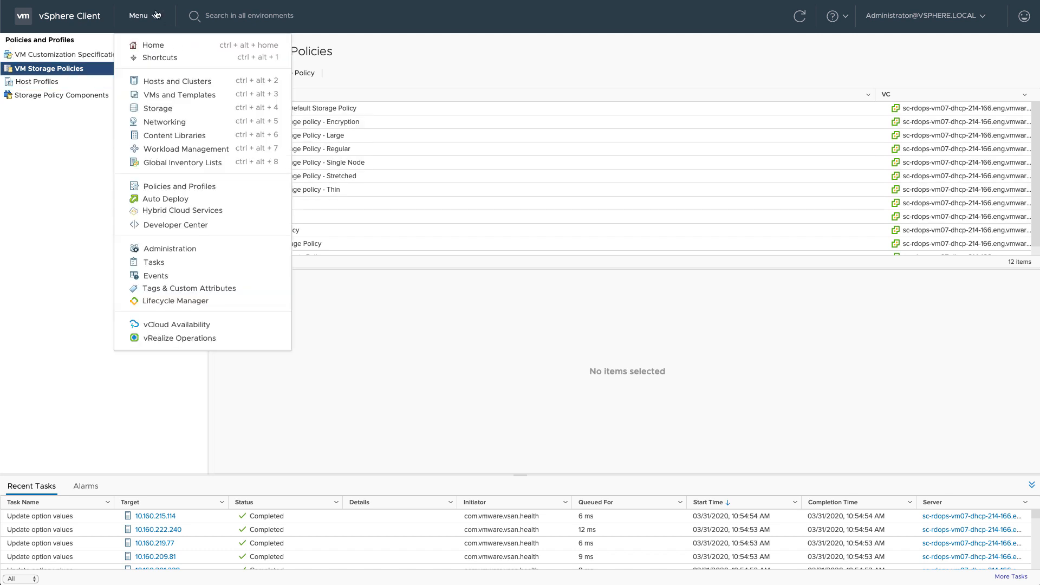
{"action": "left_click", "coordinate": [169, 84]}
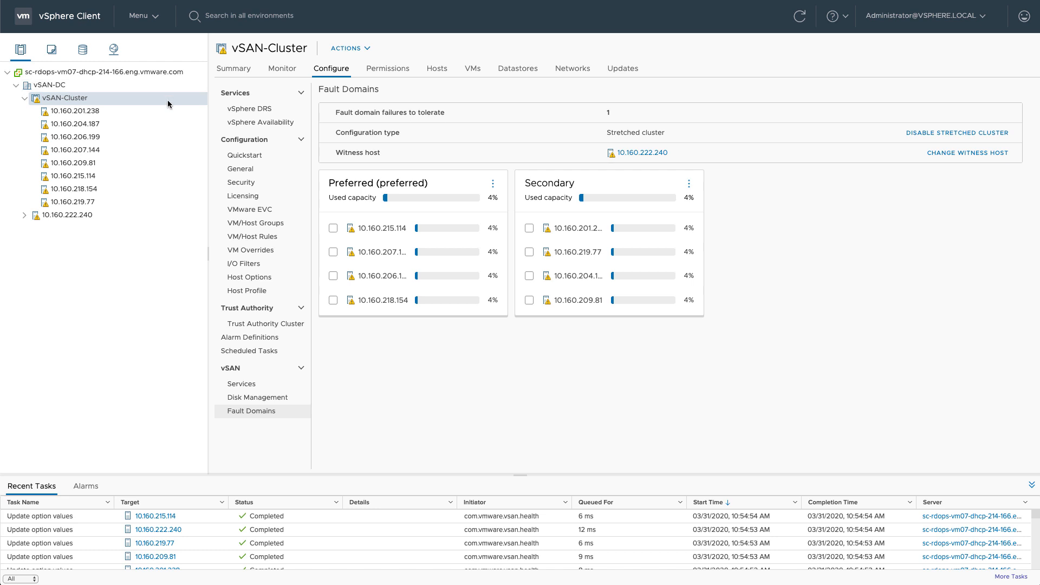
{"action": "right_click", "coordinate": [167, 102]}
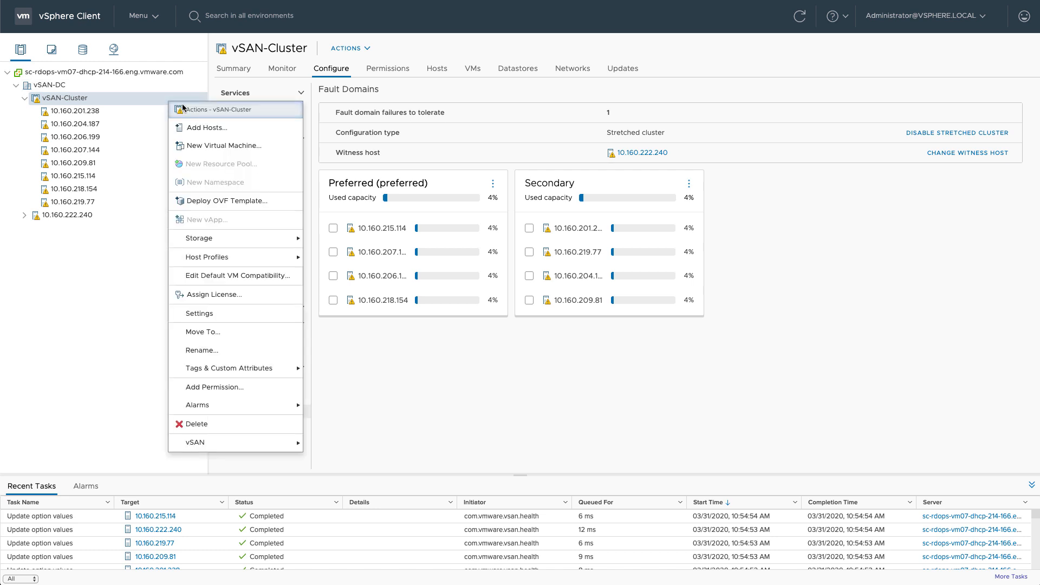
{"action": "left_click", "coordinate": [222, 204]}
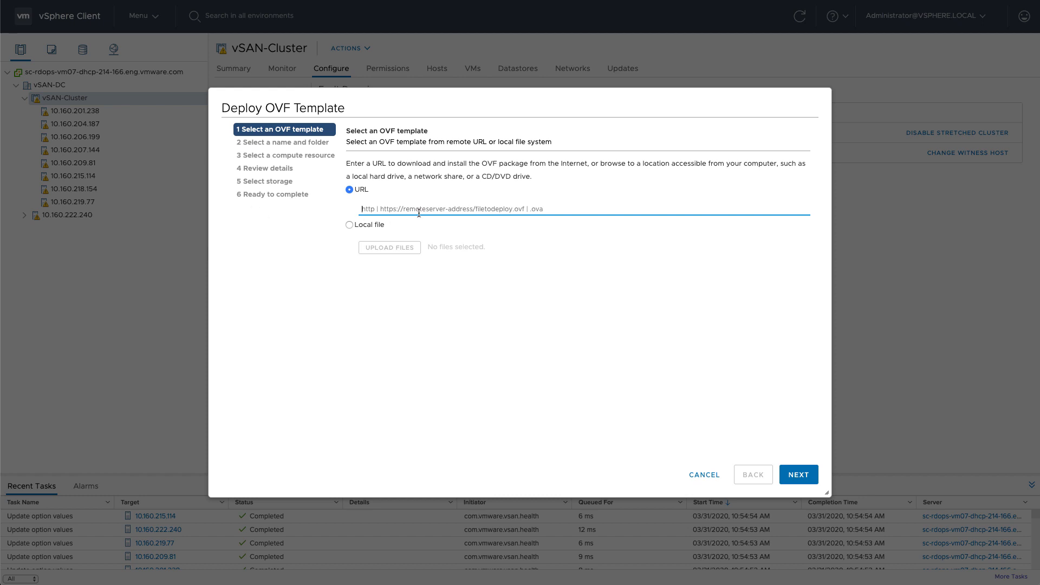
{"action": "type", "text": "http://dl.bintray.com/vmware/photon/3.0/Rev2/ova/photon-hw13_uefi-3.0-9355405.ova"}
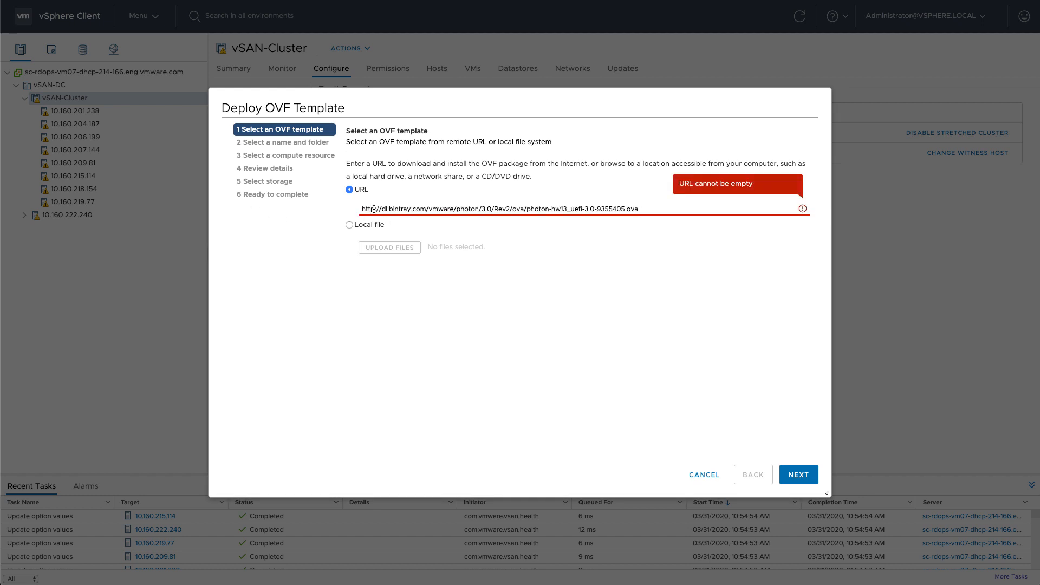
{"action": "left_click", "coordinate": [791, 477]}
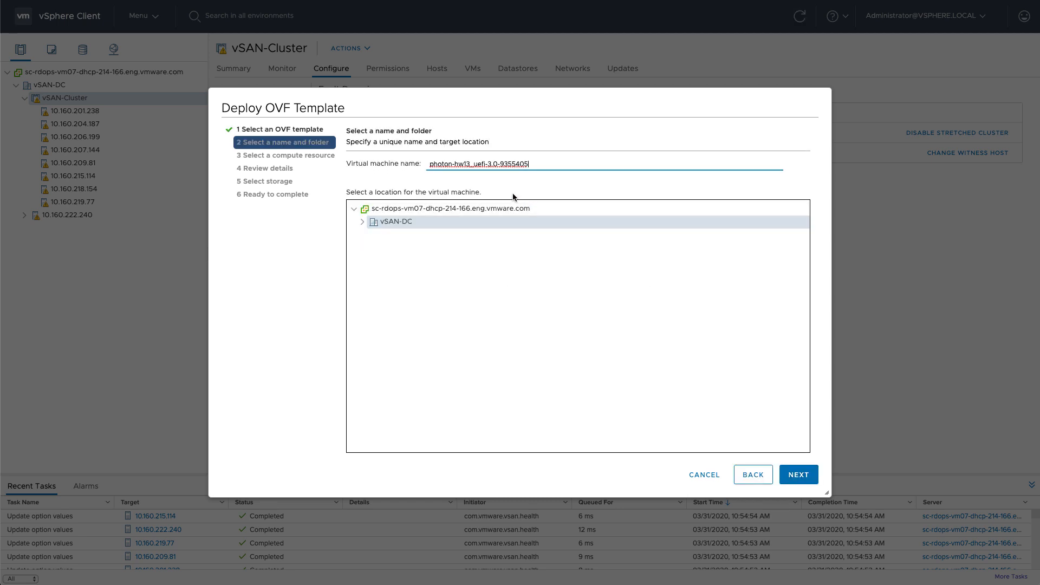
Name the virtual machine photon-01 and choose host 10.160.201.238 in vSAN-Cluster as its compute resource.
{"action": "left_click_drag", "start_coordinate": [454, 163], "coordinate": [533, 161]}
{"action": "type", "text": "01"}
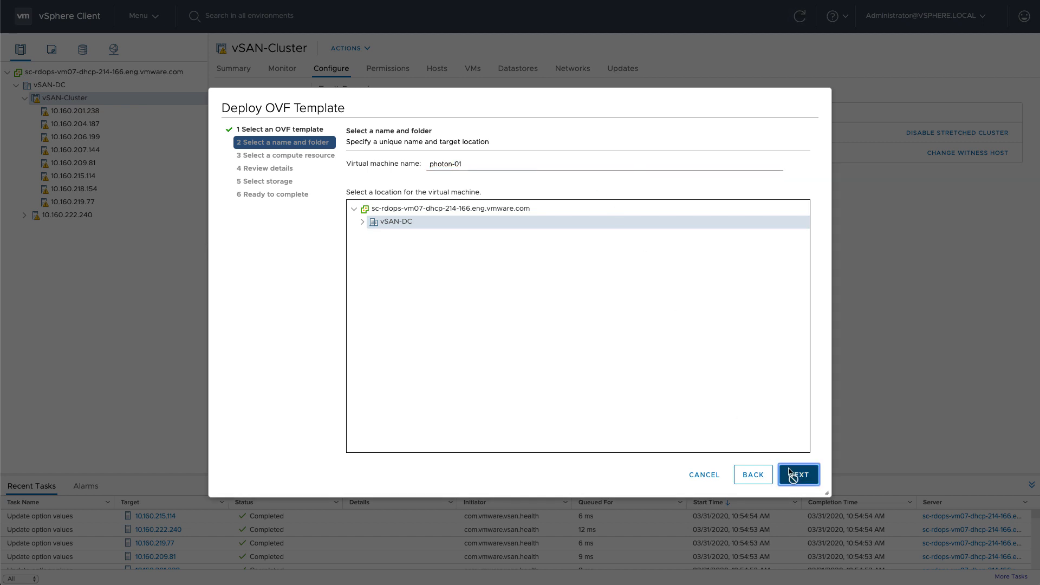
{"action": "left_click", "coordinate": [791, 474]}
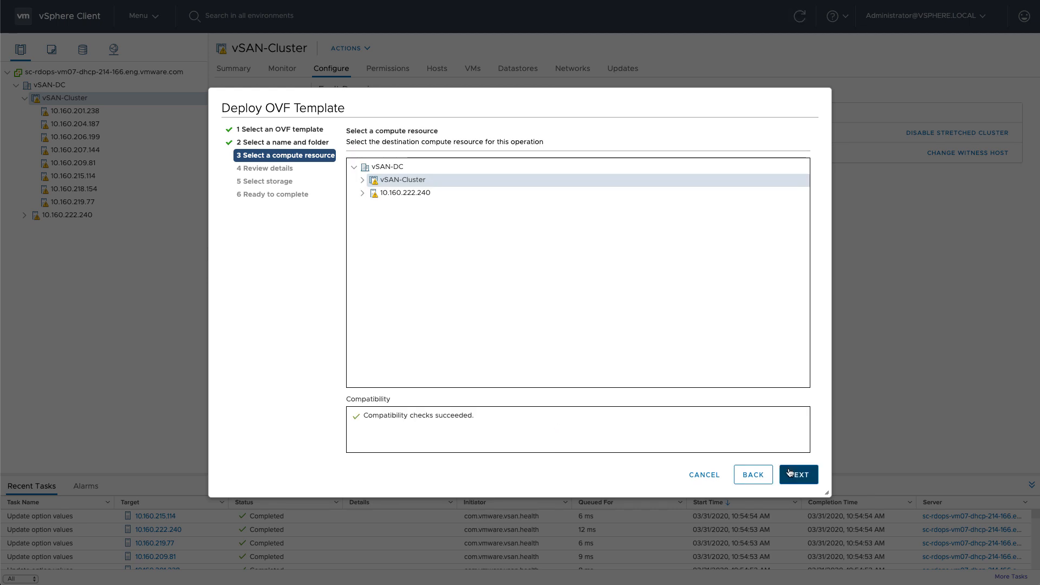
{"action": "left_click", "coordinate": [363, 180]}
{"action": "left_click", "coordinate": [401, 194]}
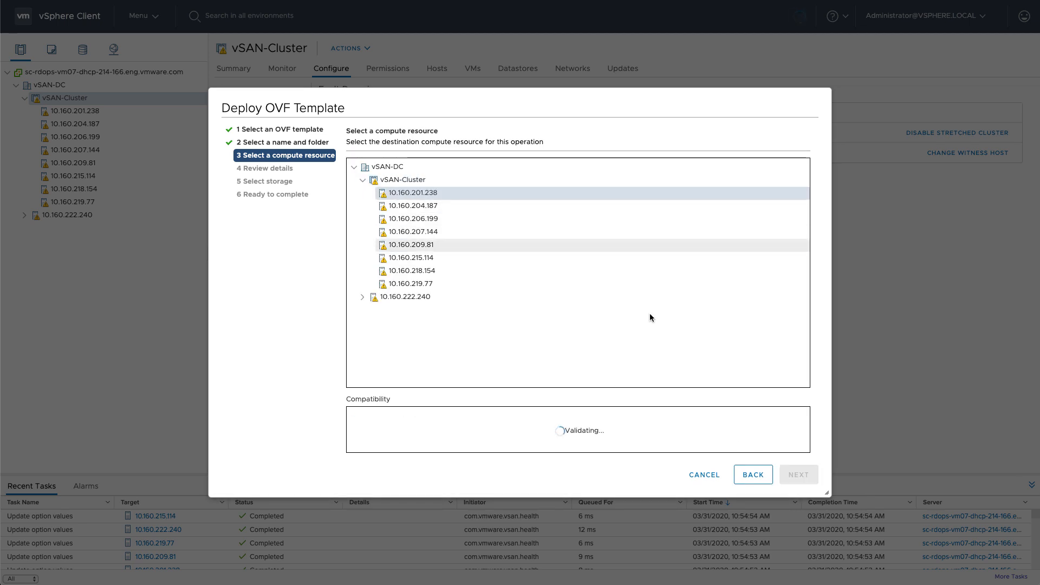
{"action": "left_click", "coordinate": [793, 476]}
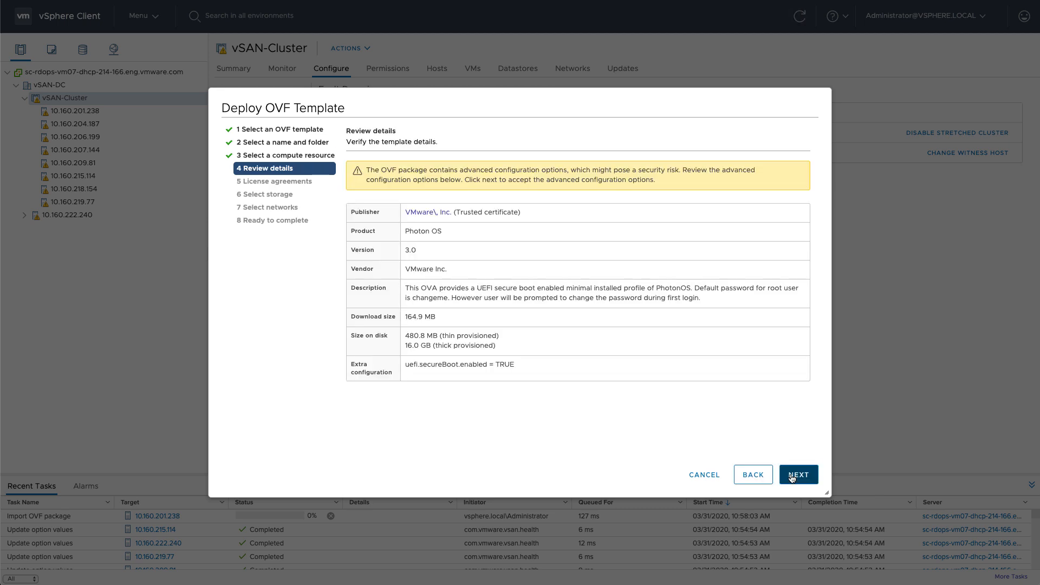
Accept the template's advanced configuration options and all of its license agreements.
{"action": "left_click", "coordinate": [792, 475]}
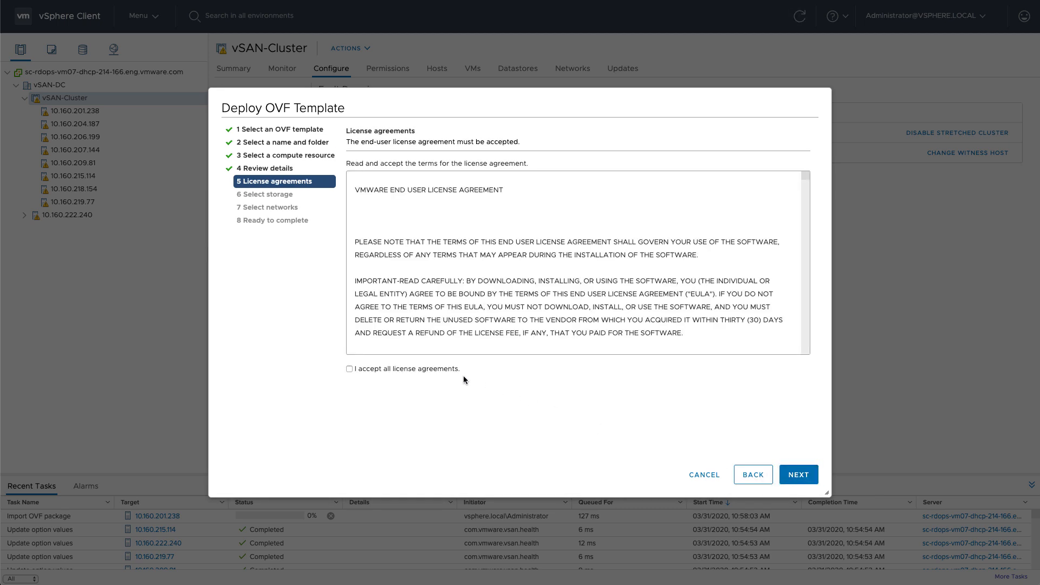
{"action": "left_click", "coordinate": [413, 370]}
{"action": "left_click", "coordinate": [789, 474]}
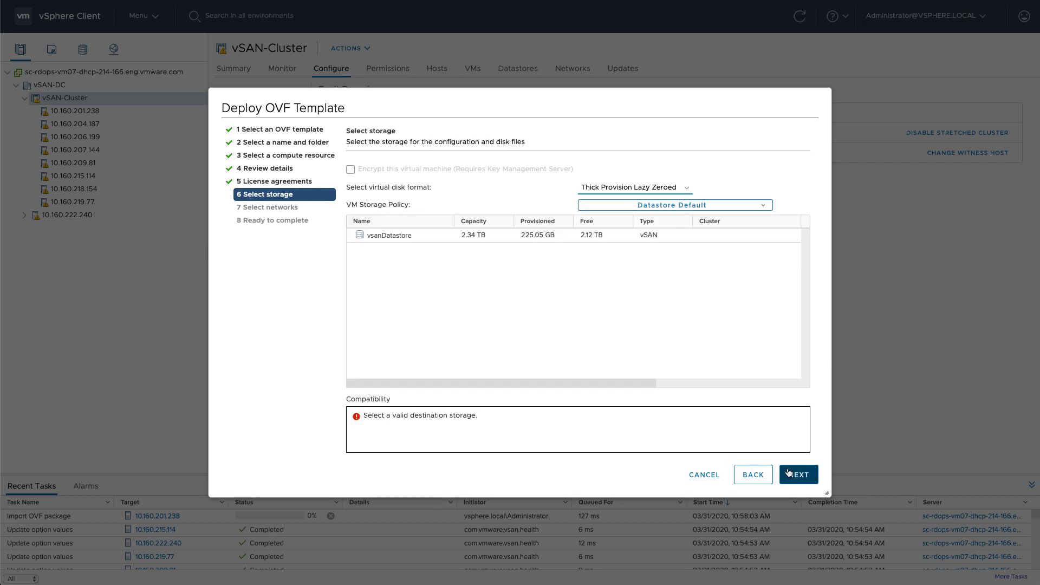
Apply the Stretched + R5 storage policy on vsanDatastore, keep VM Network as destination network, and complete the deployment.
{"action": "left_click", "coordinate": [639, 204]}
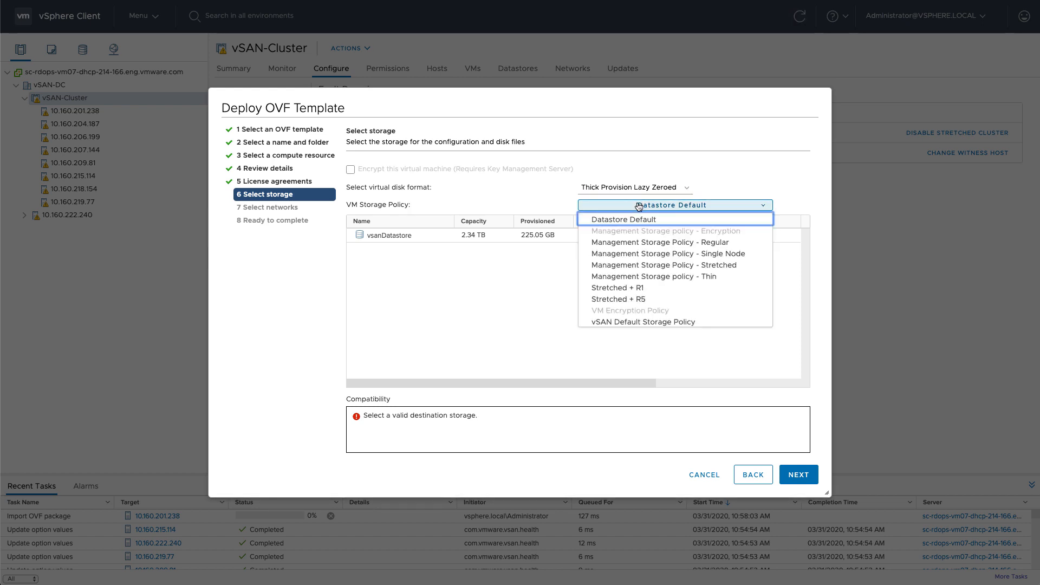
{"action": "left_click", "coordinate": [640, 298]}
{"action": "left_click", "coordinate": [544, 250]}
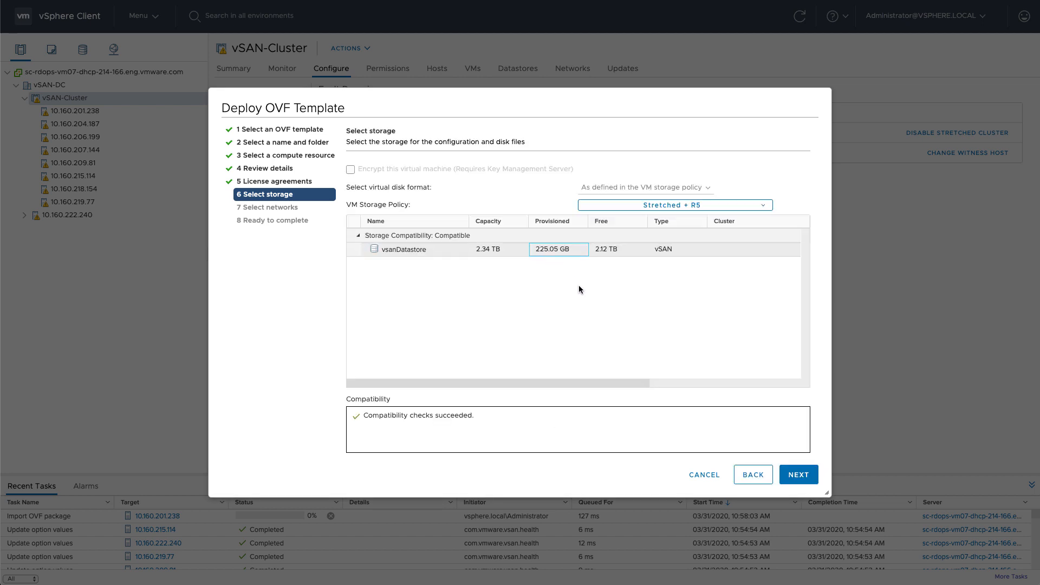
{"action": "left_click", "coordinate": [792, 481]}
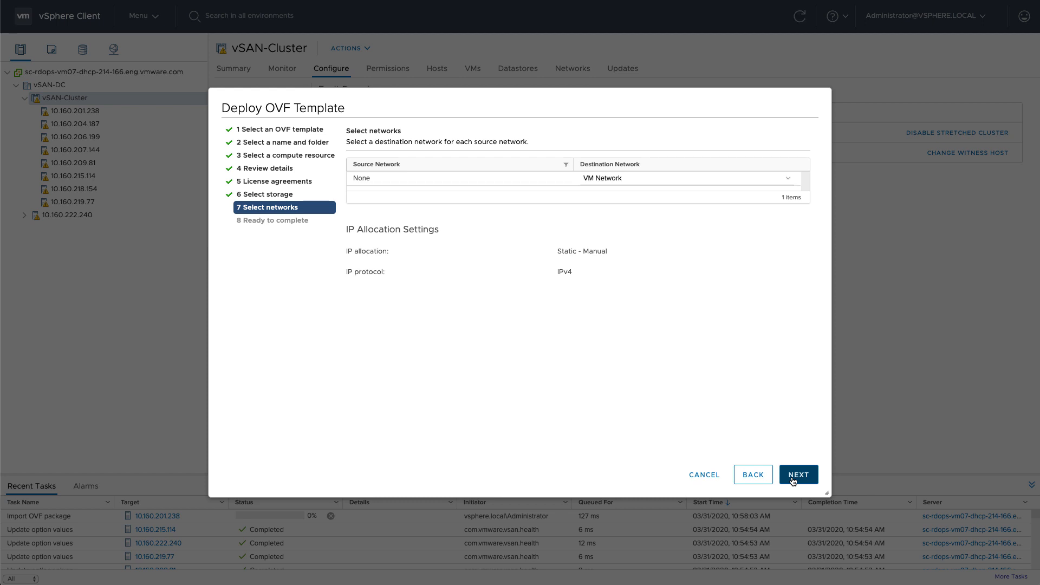
{"action": "left_click", "coordinate": [792, 481]}
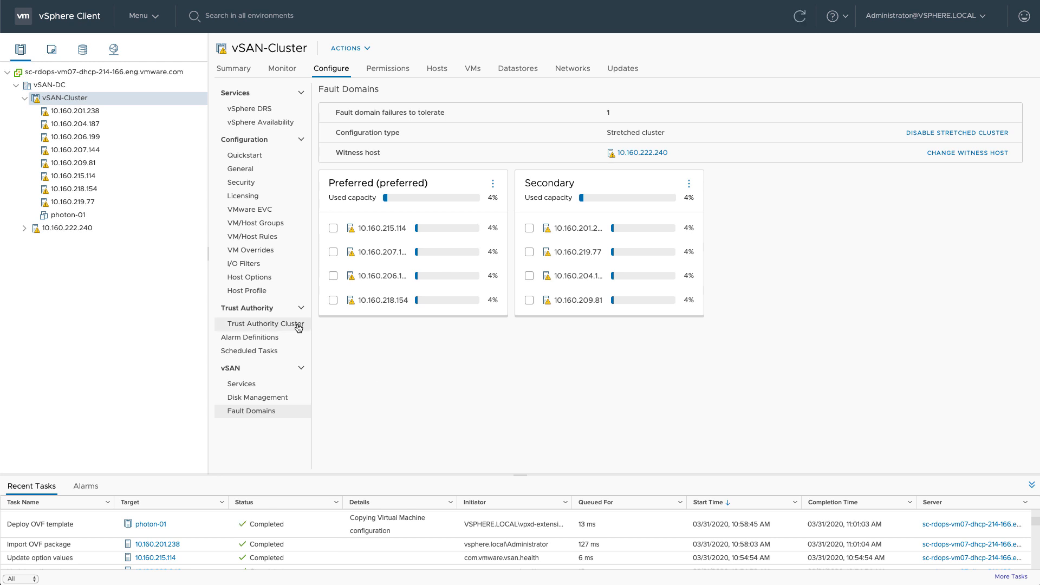
Power on the photon-01 virtual machine.
{"action": "right_click", "coordinate": [91, 215]}
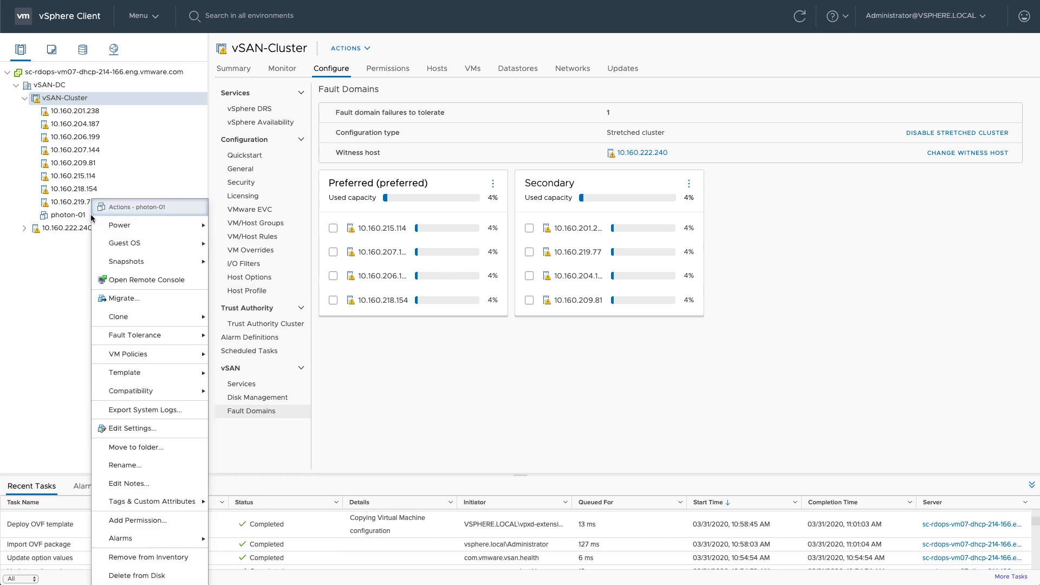
{"action": "mouse_move", "coordinate": [115, 225]}
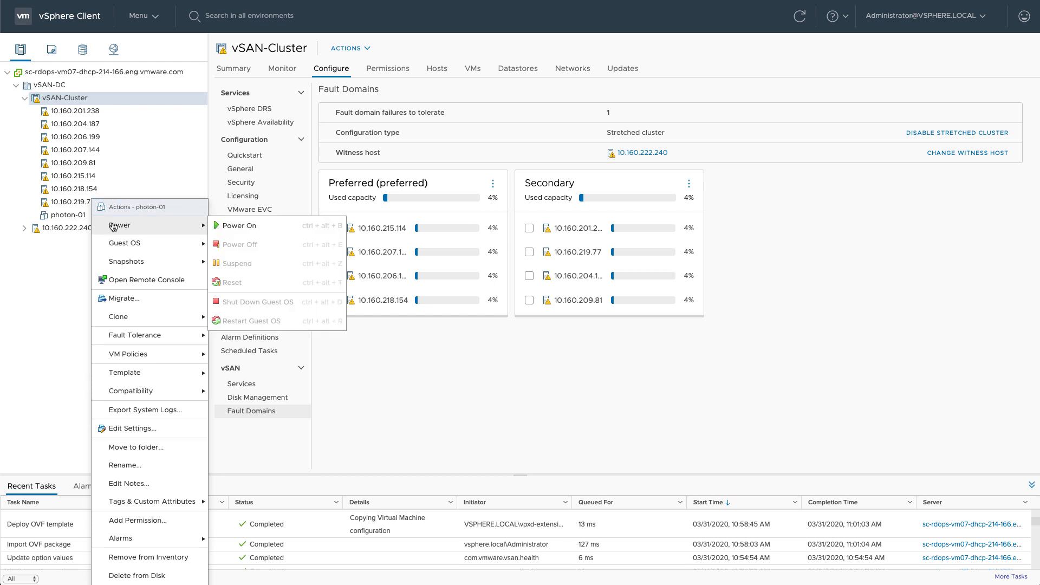
{"action": "left_click", "coordinate": [247, 226]}
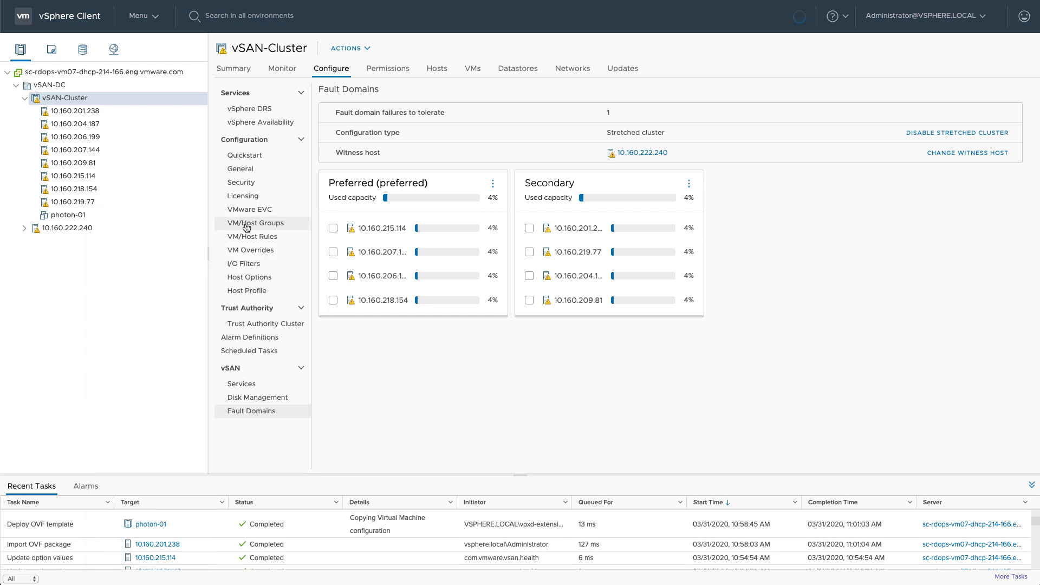